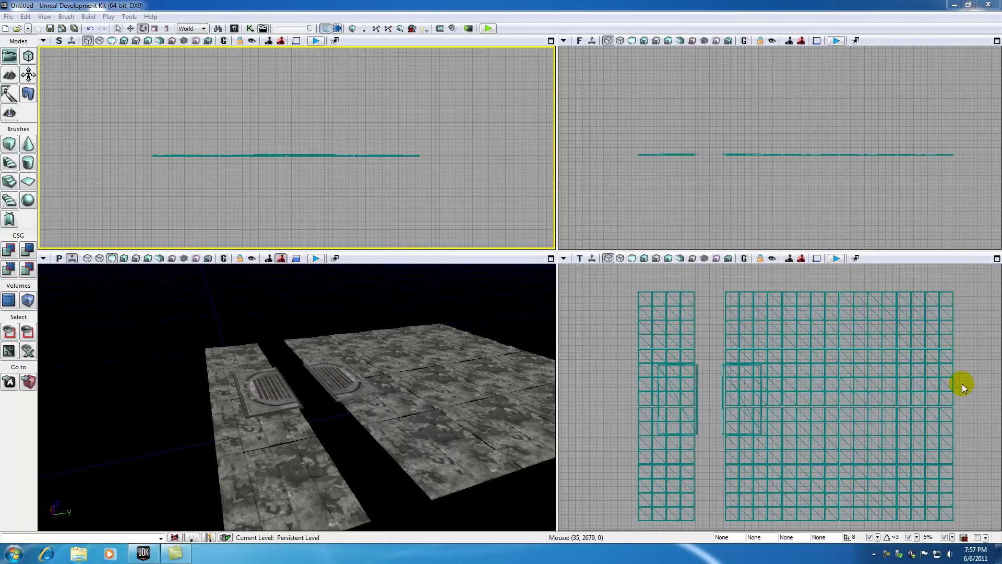
# Extend the larger floor section outward by duplicating its eight outermost tiles and moving the copy flush against the outer edge
pyautogui.moveTo(970, 395); pyautogui.dragTo(866, 384)
pyautogui.scroll(-1, 866, 385)
pyautogui.moveTo(882, 498); pyautogui.dragTo(747, 283)
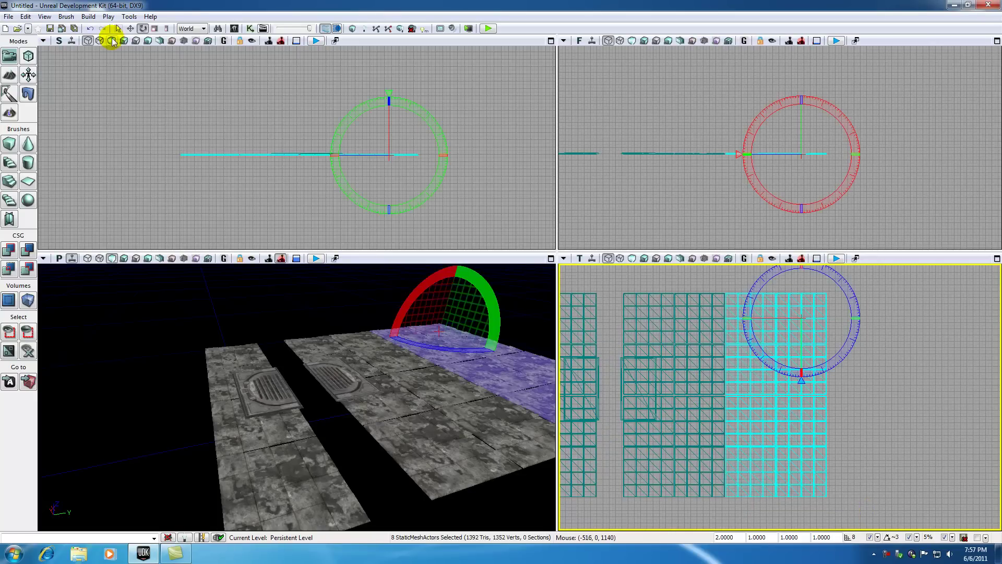
pyautogui.click(131, 28)
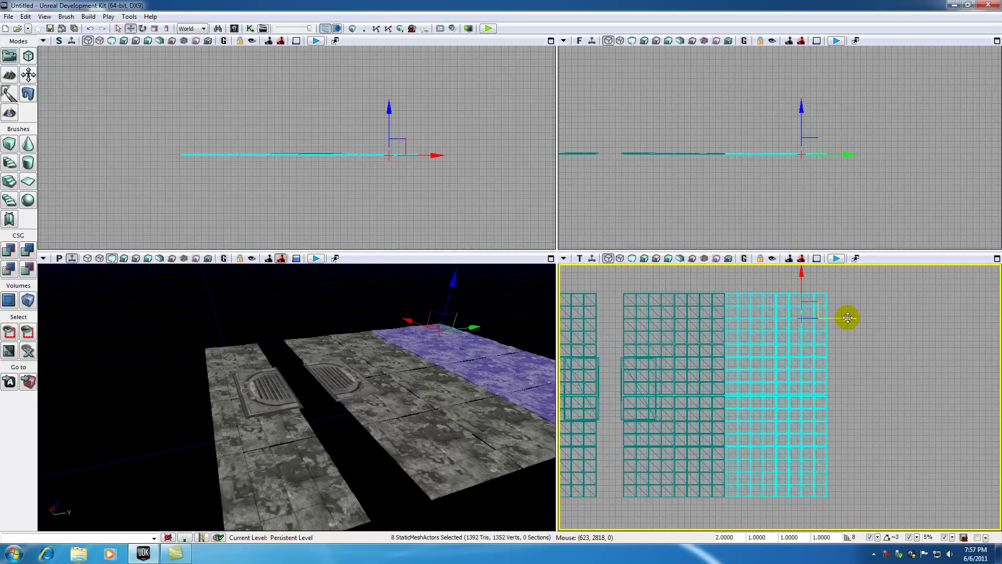
pyautogui.moveTo(848, 318); pyautogui.dragTo(950, 317)
pyautogui.click(940, 371)
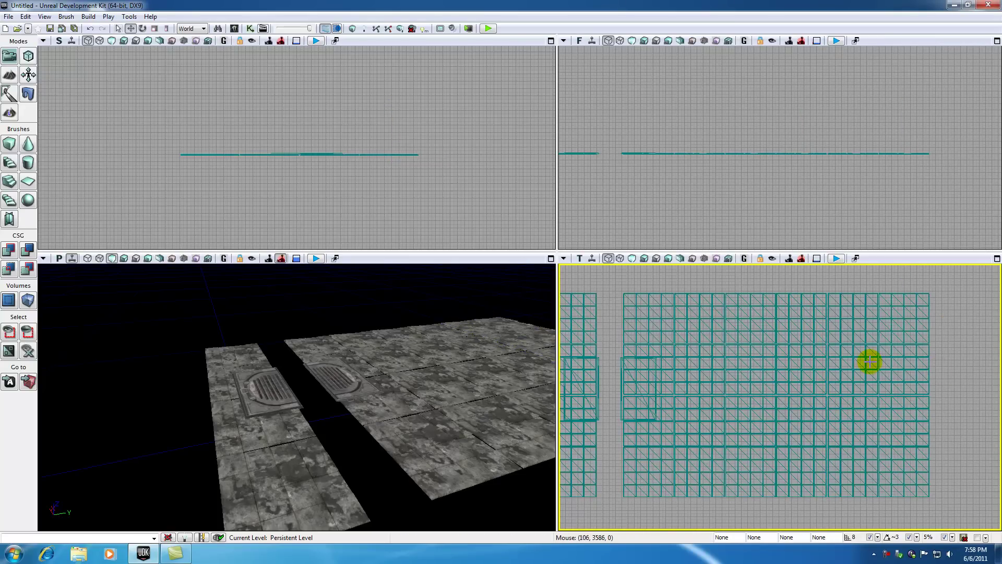
# Add the S_LT_Bridge_SM_Bridgepanel01g static mesh to the level from the Content Browser
pyautogui.click(234, 28)
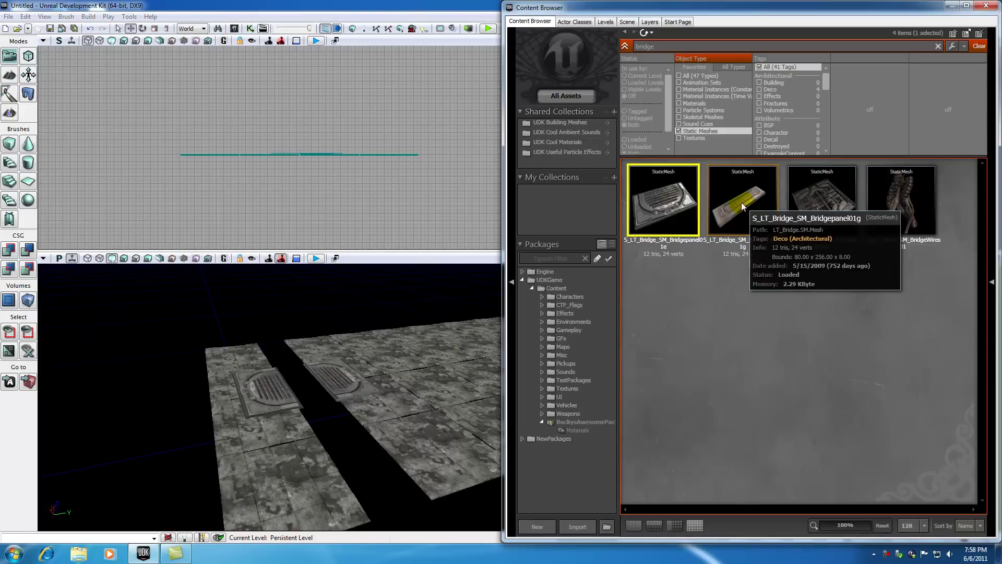
pyautogui.moveTo(743, 201); pyautogui.dragTo(296, 381)
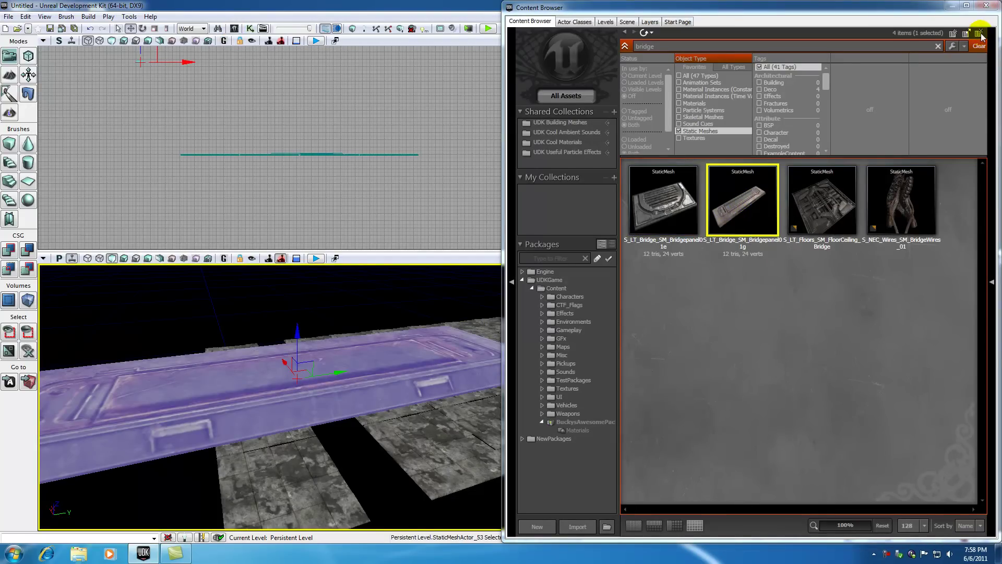
pyautogui.click(986, 5)
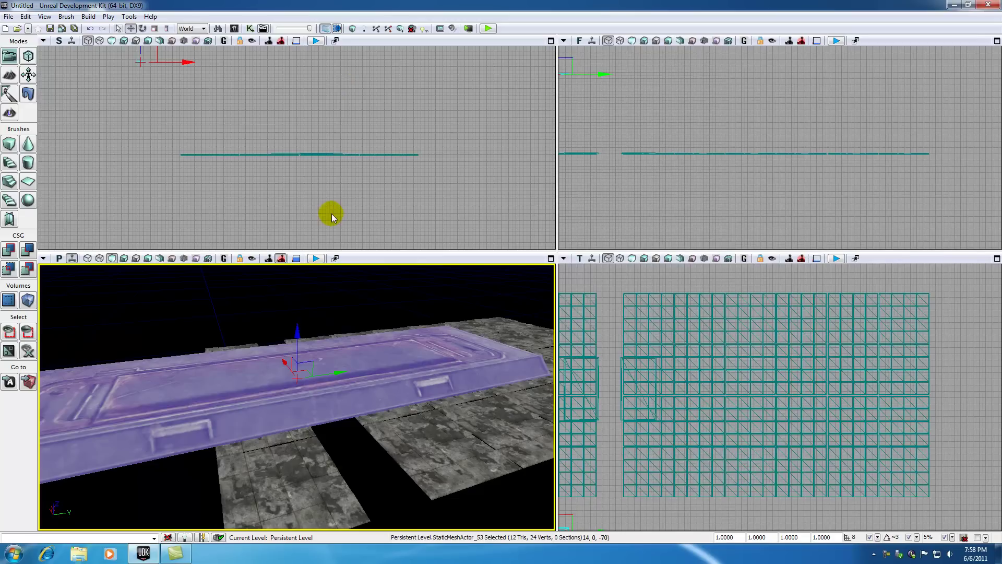
# Lower the bridge panel to just above floor level and center it across the gap between the two floor sections
pyautogui.moveTo(298, 108); pyautogui.dragTo(297, 161)
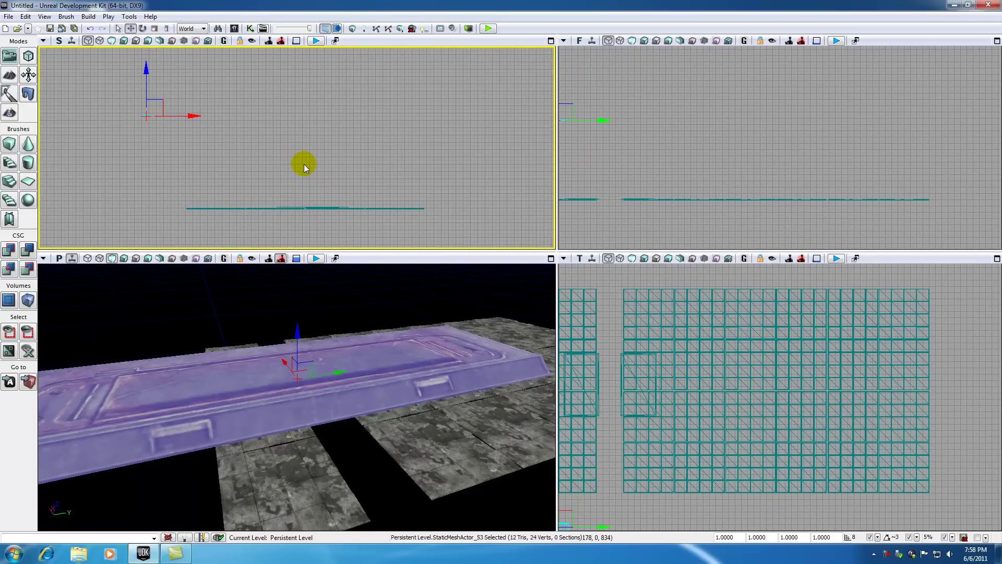
pyautogui.moveTo(161, 101); pyautogui.dragTo(242, 183)
pyautogui.moveTo(604, 188); pyautogui.dragTo(656, 188)
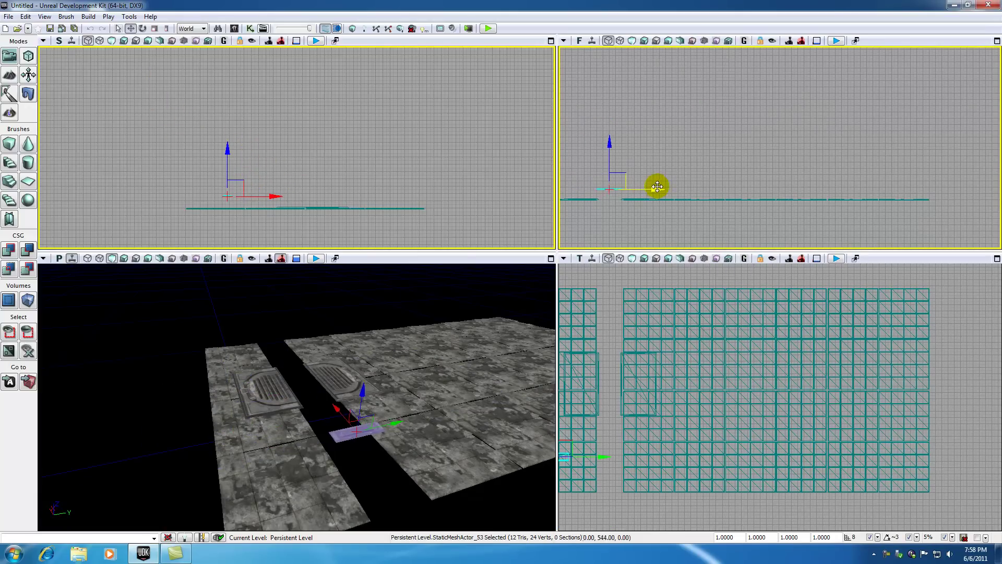
pyautogui.scroll(1, 609, 216)
pyautogui.scroll(5, 609, 216)
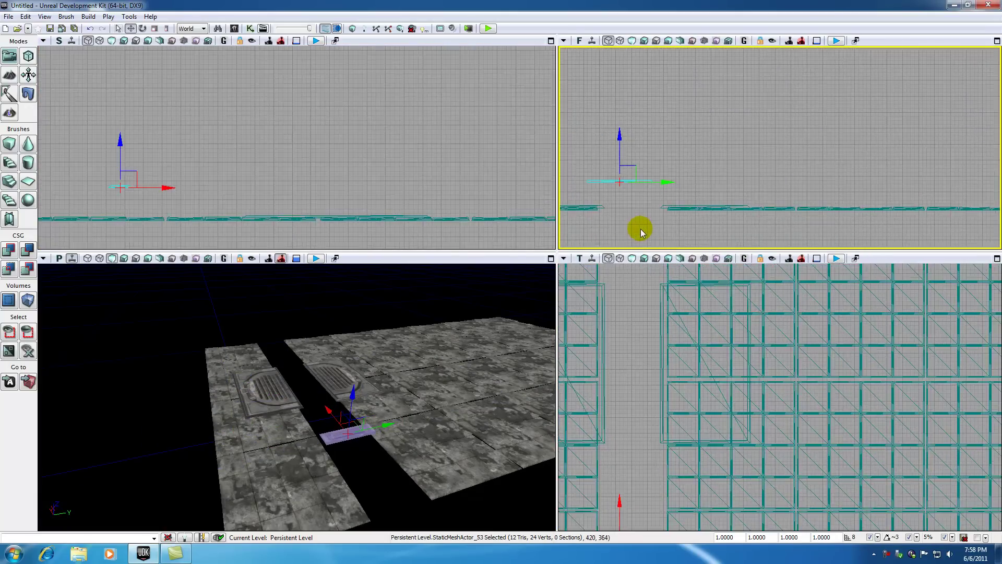
pyautogui.moveTo(625, 198); pyautogui.dragTo(695, 180)
pyautogui.moveTo(676, 135); pyautogui.dragTo(686, 165)
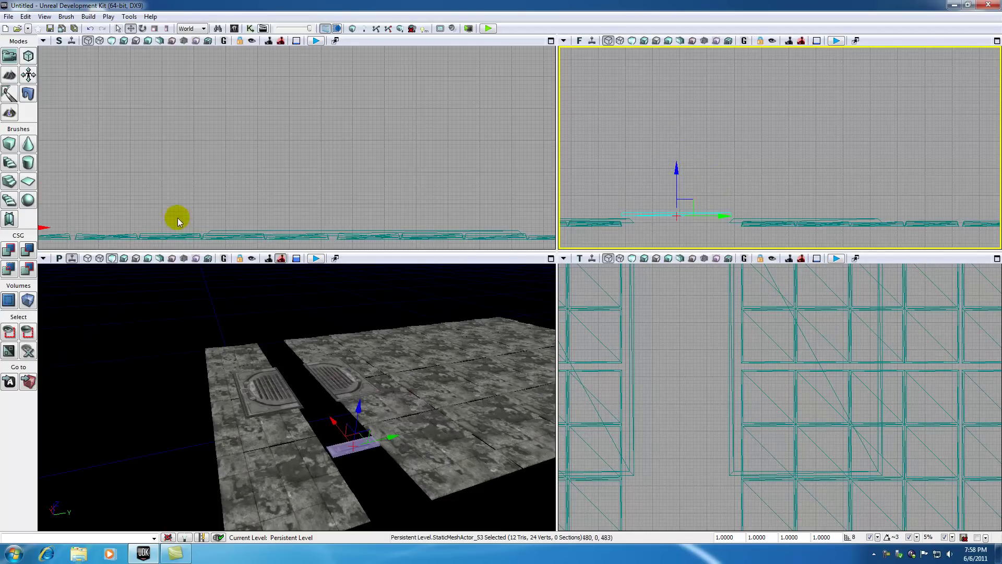
# Move the bridge panel along the gap until it sits between the two grate panels
pyautogui.scroll(1, 668, 401)
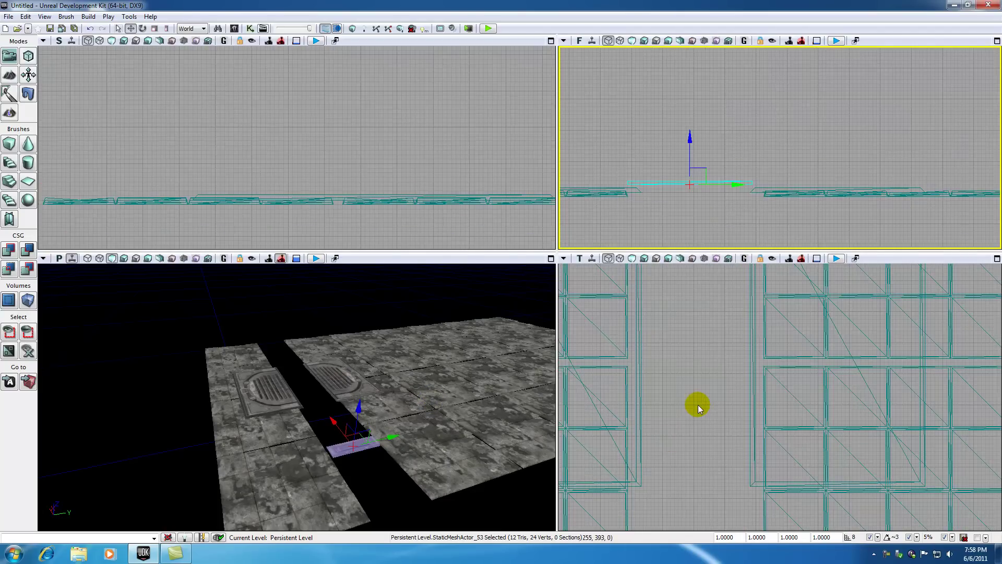
pyautogui.moveTo(696, 408); pyautogui.dragTo(703, 453, button='right')
pyautogui.scroll(-5, 703, 452)
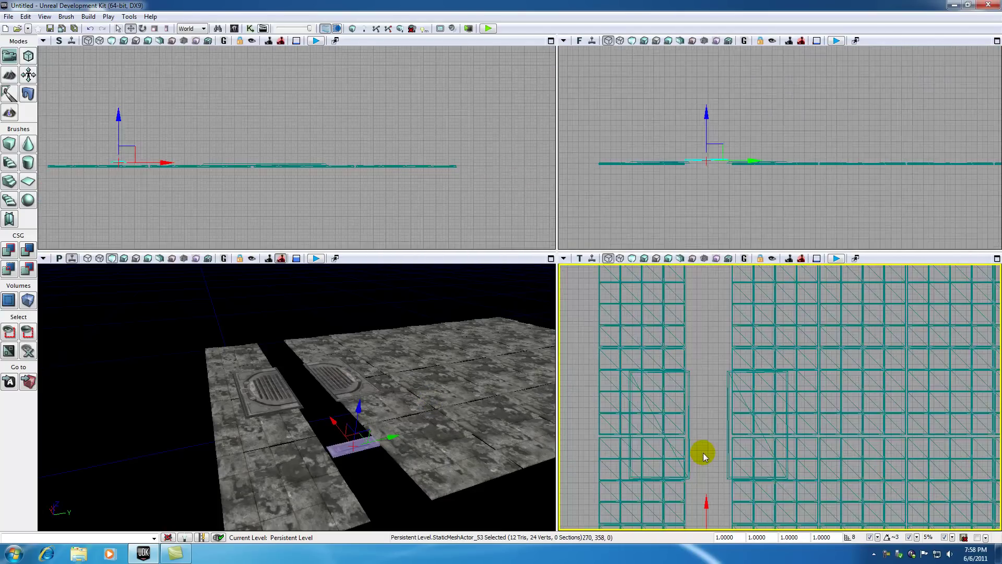
pyautogui.moveTo(707, 476); pyautogui.dragTo(691, 381)
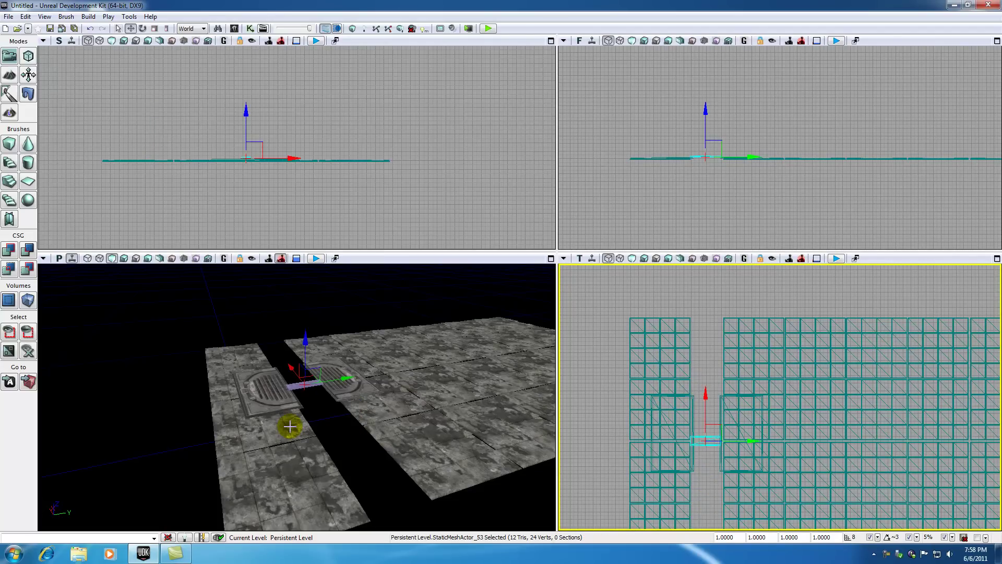
# Set the bridge panel's uniform scale to 2.5
pyautogui.doubleClick(736, 537)
pyautogui.write('2.0')
pyautogui.press('Return')
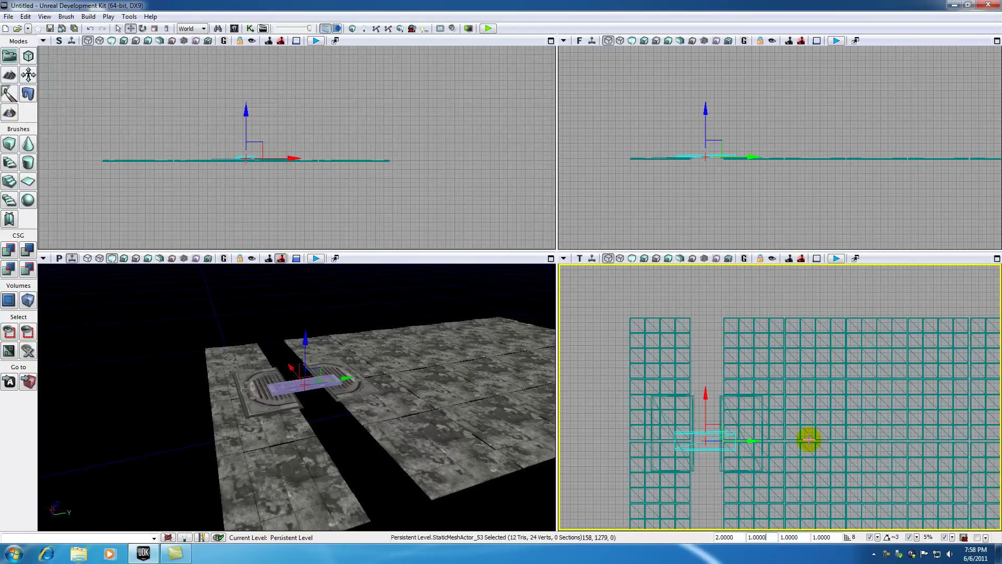
pyautogui.click(734, 537)
pyautogui.write('2.5')
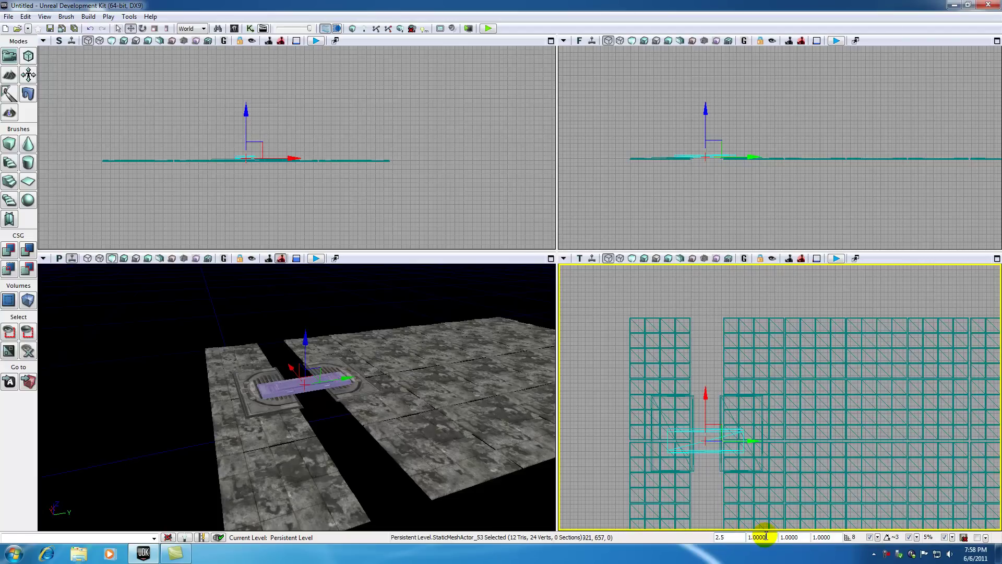
pyautogui.press('Return')
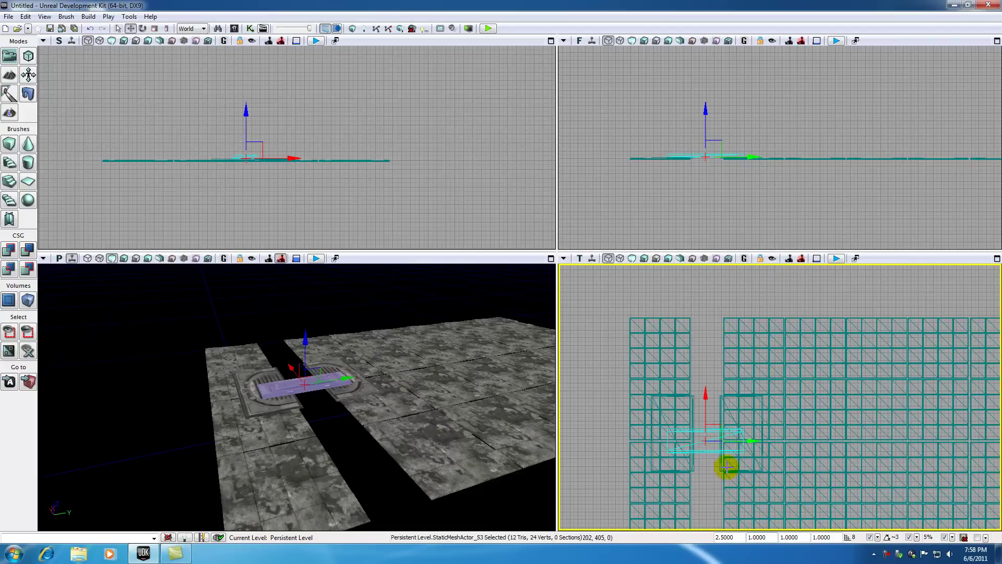
# Shift the enlarged bridge panel along the gap toward the middle of the two grates
pyautogui.moveTo(705, 393); pyautogui.dragTo(689, 401)
pyautogui.click(692, 401)
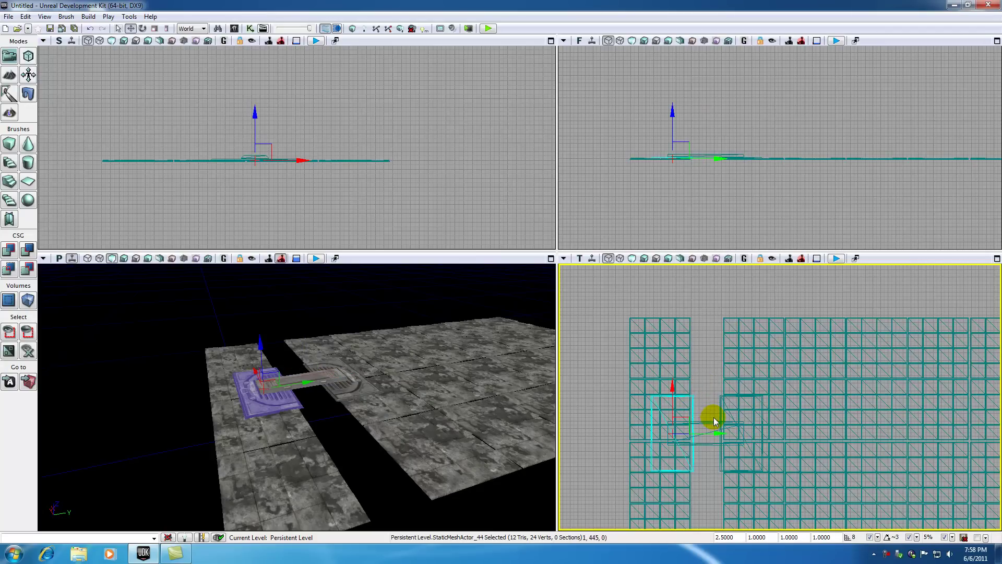
pyautogui.click(281, 320)
pyautogui.moveTo(282, 321); pyautogui.dragTo(295, 372)
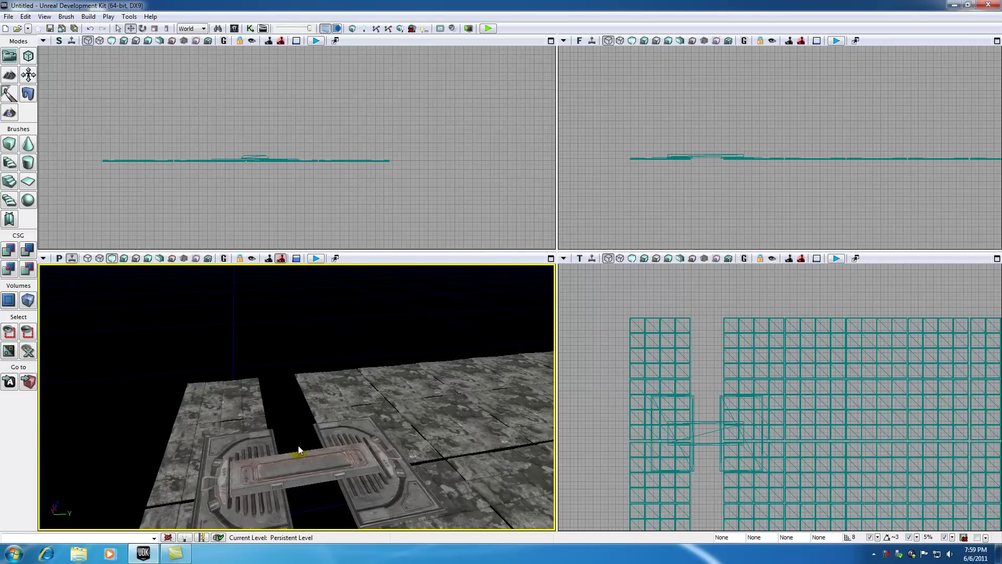
# Lower the bridge panel slightly so it rests on the two grates
pyautogui.click(669, 199)
pyautogui.moveTo(284, 198)
pyautogui.mouseDown()
pyautogui.moveTo(284, 214)
pyautogui.moveTo(308, 220)
pyautogui.moveTo(295, 208)
pyautogui.mouseUp()
pyautogui.moveTo(650, 197); pyautogui.dragTo(622, 196)
pyautogui.scroll(9, 651, 199)
pyautogui.moveTo(694, 146); pyautogui.dragTo(673, 221)
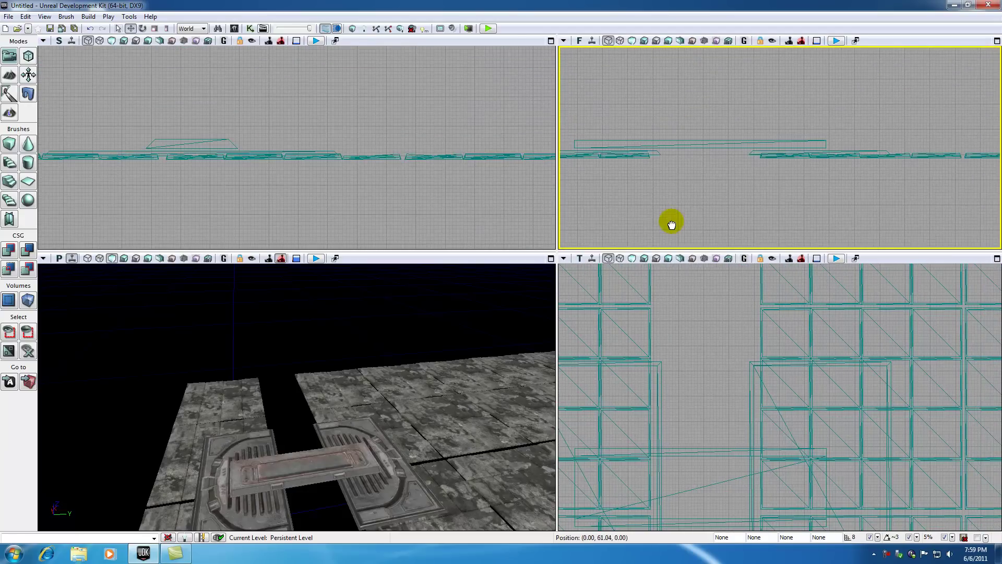
pyautogui.click(714, 140)
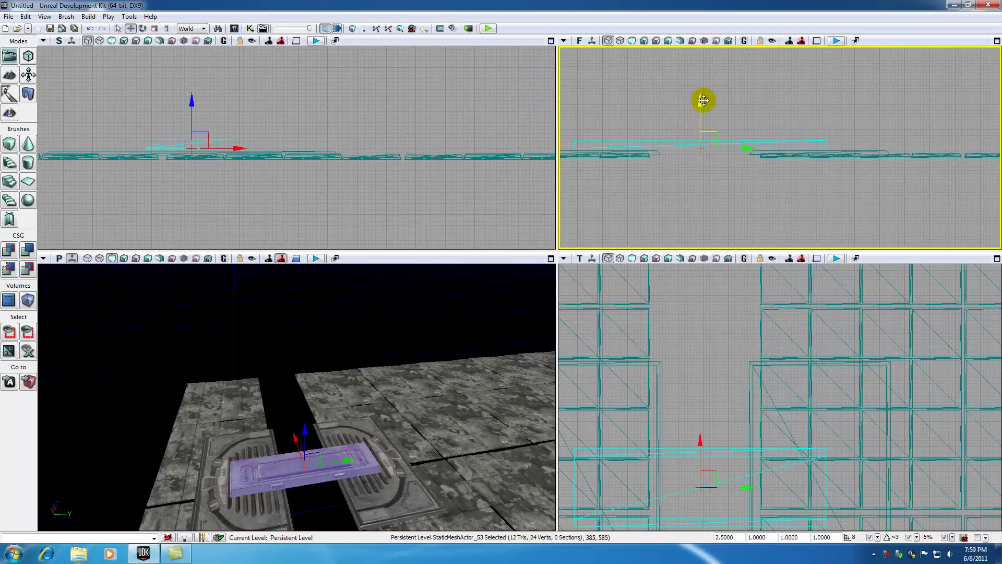
pyautogui.moveTo(702, 99); pyautogui.dragTo(701, 101)
pyautogui.click(298, 328)
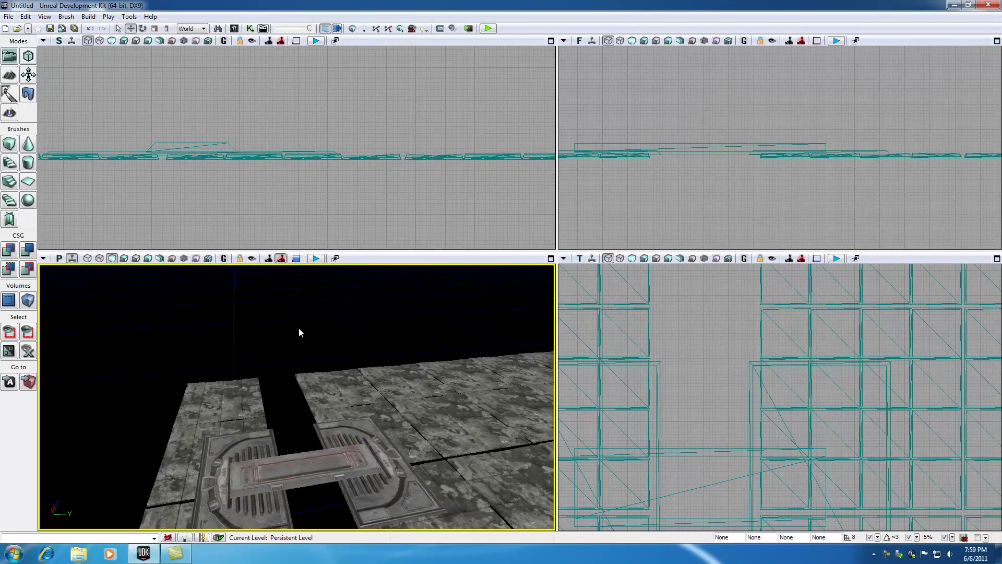
# Nudge the bridge panel sideways to align it with the center of the grates, checking it lengthwise in perspective
pyautogui.moveTo(299, 328); pyautogui.dragTo(312, 351)
pyautogui.moveTo(361, 437); pyautogui.dragTo(380, 445)
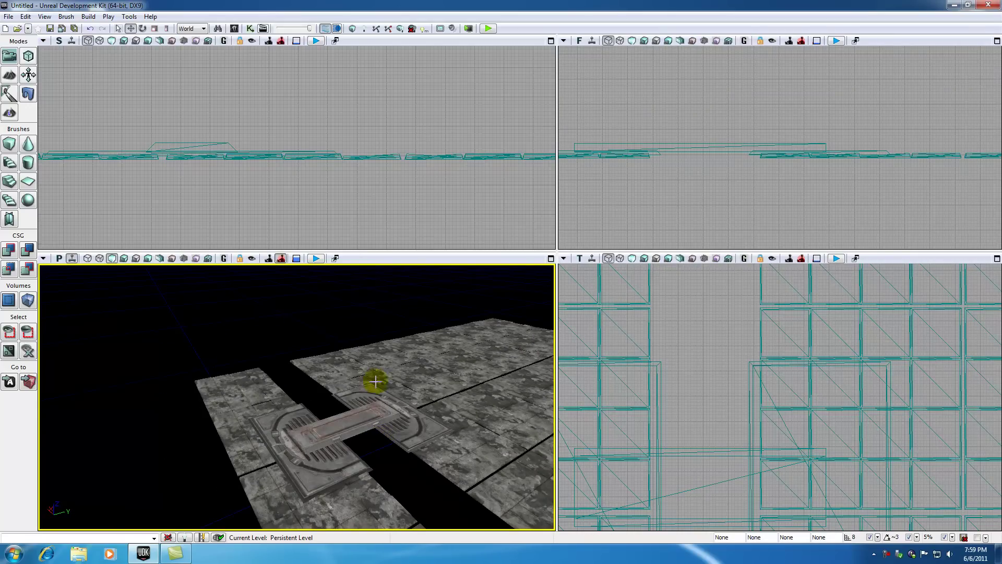
pyautogui.moveTo(347, 326); pyautogui.dragTo(335, 320)
pyautogui.moveTo(438, 380); pyautogui.dragTo(438, 379)
pyautogui.moveTo(438, 379); pyautogui.dragTo(443, 373, button='right')
pyautogui.moveTo(443, 372); pyautogui.dragTo(443, 352)
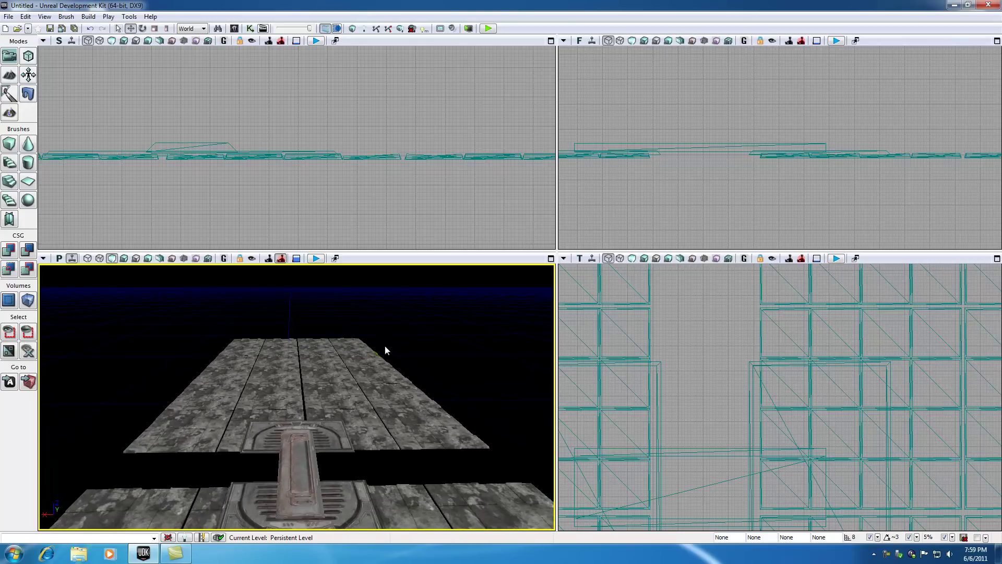
pyautogui.moveTo(392, 470); pyautogui.dragTo(391, 473)
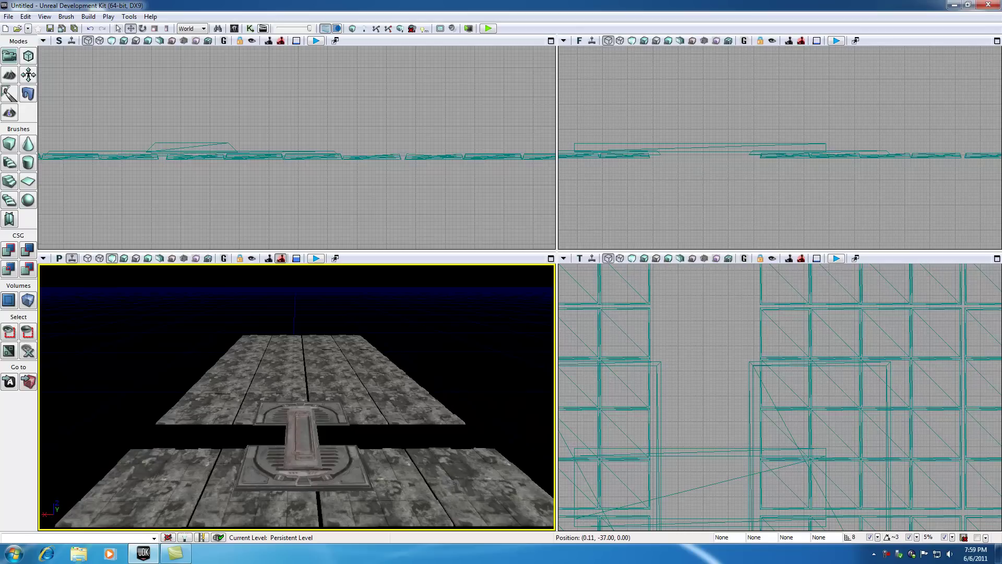
pyautogui.moveTo(314, 433)
pyautogui.mouseDown()
pyautogui.moveTo(314, 448)
pyautogui.moveTo(315, 433)
pyautogui.mouseUp()
pyautogui.click(313, 433)
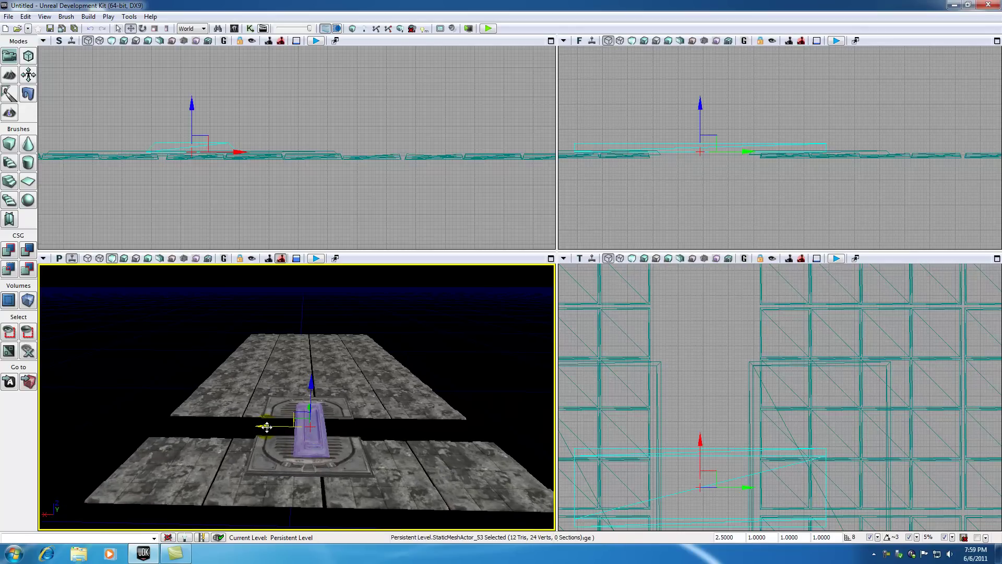
pyautogui.click(313, 365)
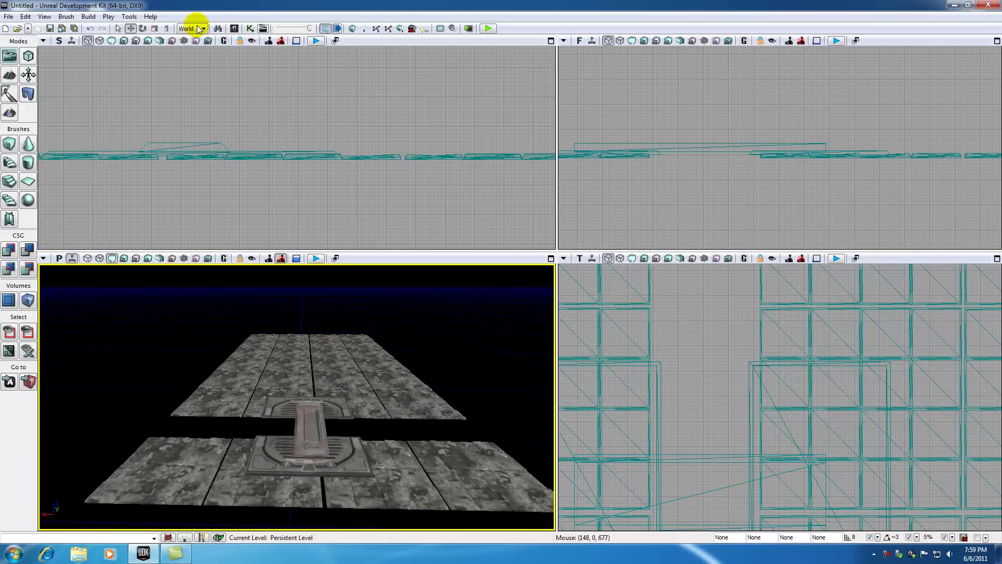
# Search the static meshes for "arch" and add S_NEC_Walls_SM_NecroMerge_Arch_01 to the level on the larger floor section
pyautogui.click(235, 28)
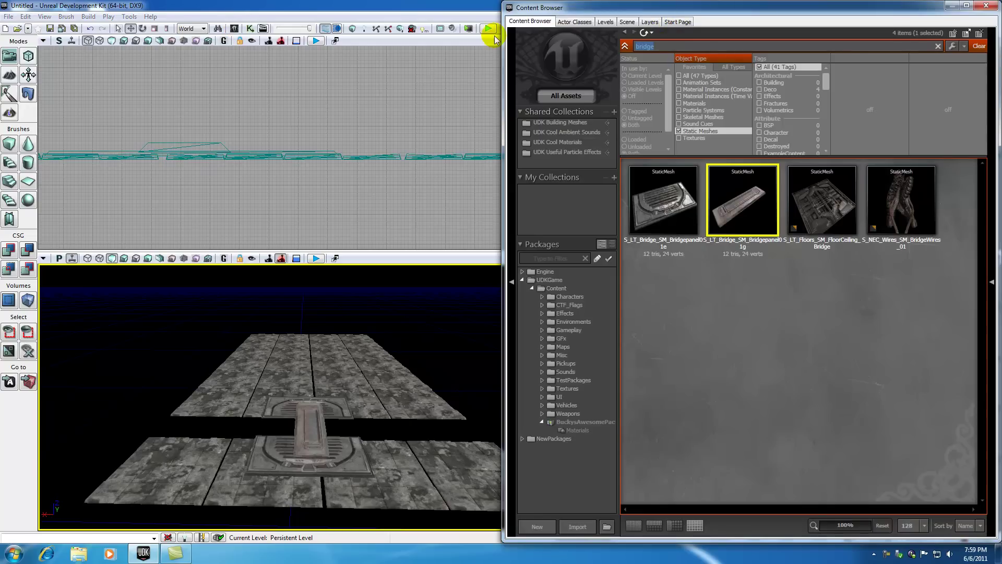
pyautogui.write('arch')
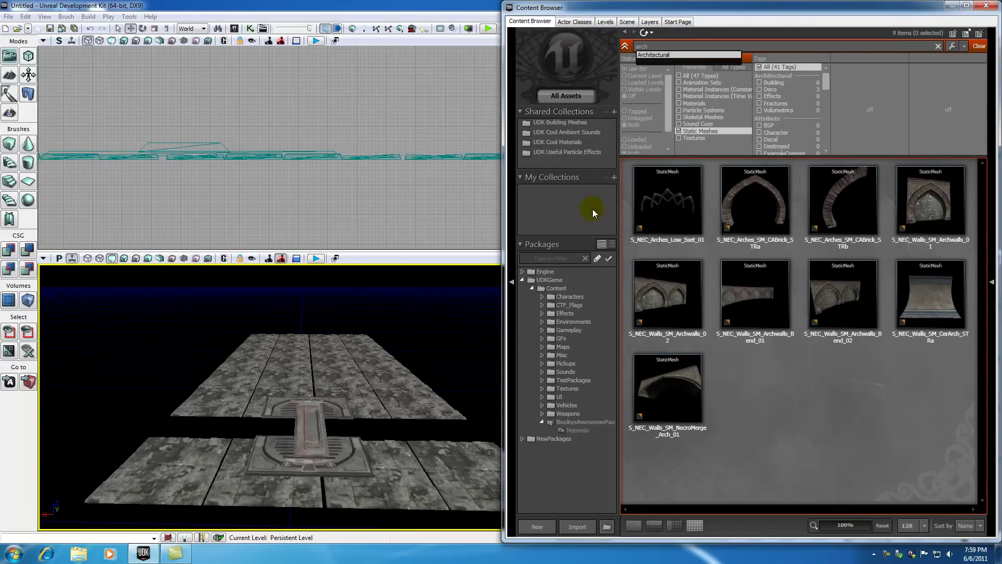
pyautogui.click(744, 202)
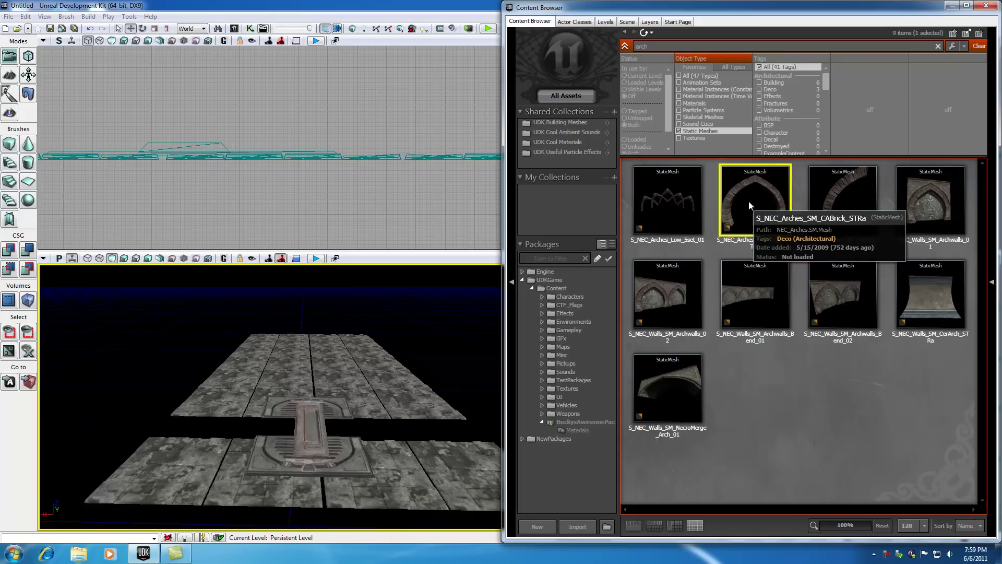
pyautogui.click(796, 281)
pyautogui.click(687, 386)
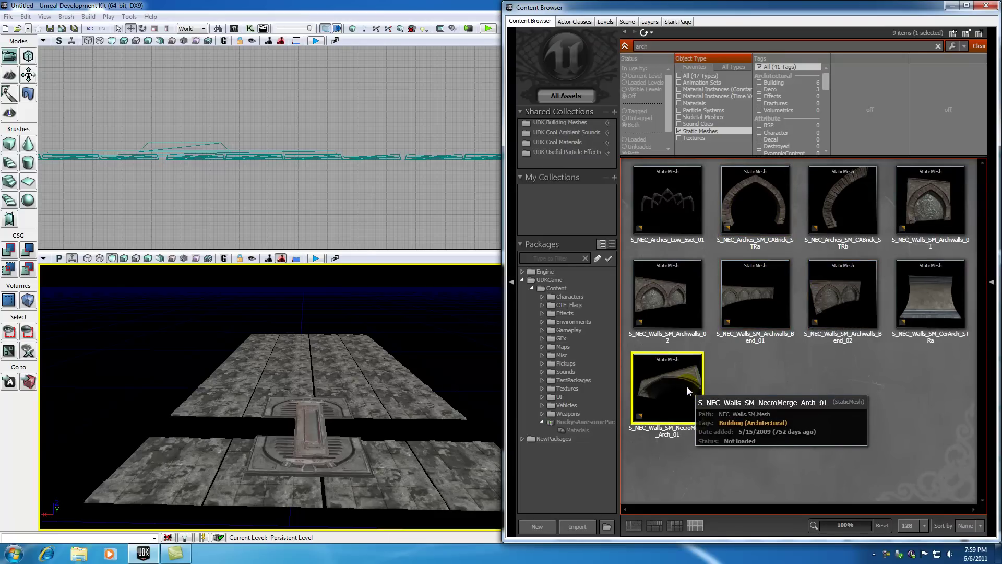
pyautogui.moveTo(669, 382); pyautogui.dragTo(310, 374)
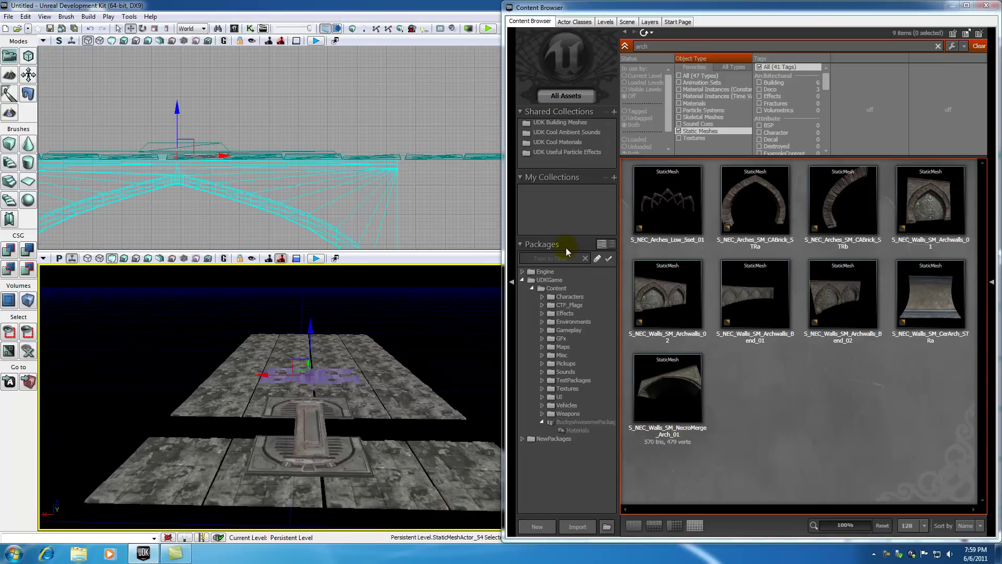
pyautogui.click(981, 34)
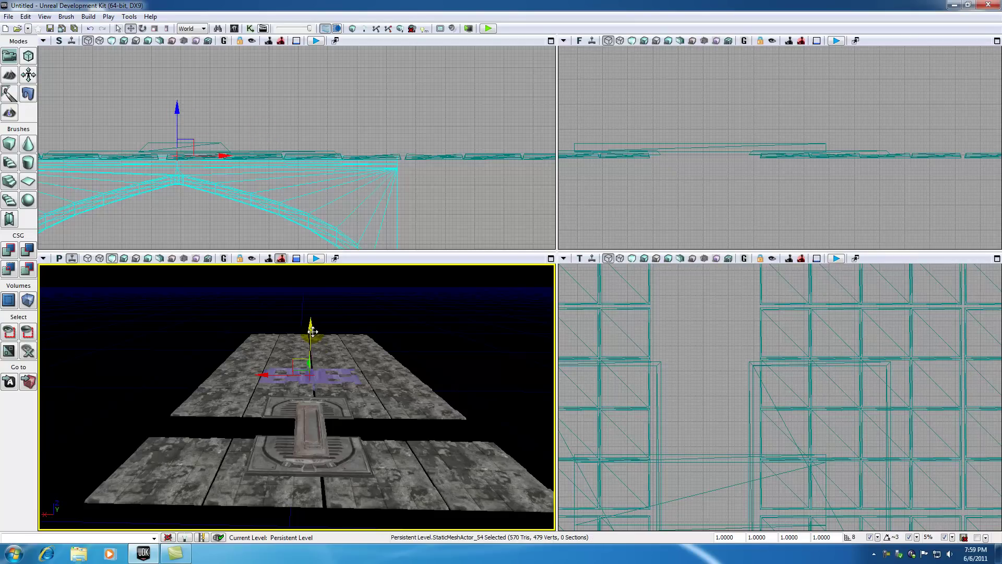
# Raise the arch above the floor and set its uniform scale to 0.5
pyautogui.moveTo(312, 330); pyautogui.dragTo(310, 264)
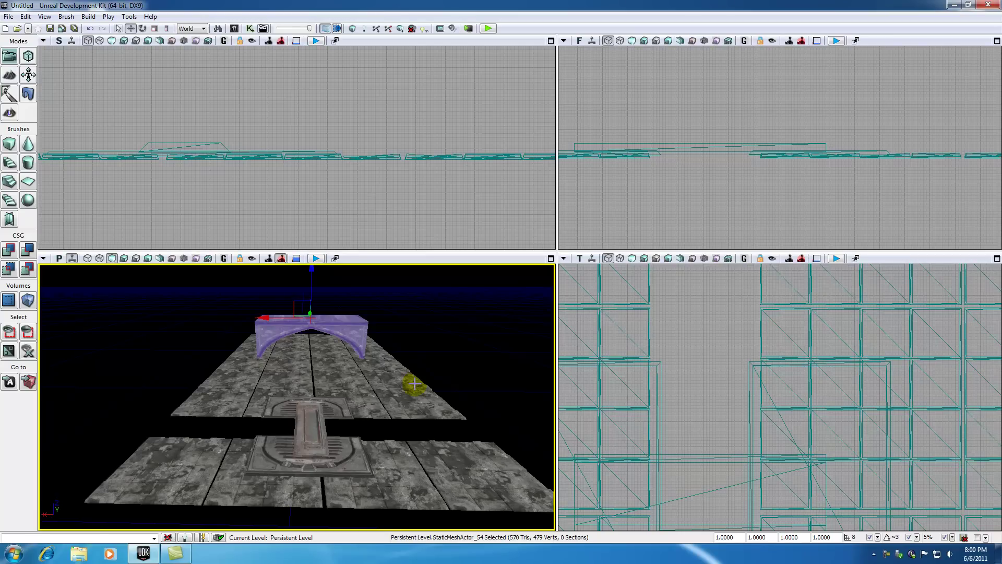
pyautogui.moveTo(736, 539); pyautogui.dragTo(642, 539)
pyautogui.write('0.5')
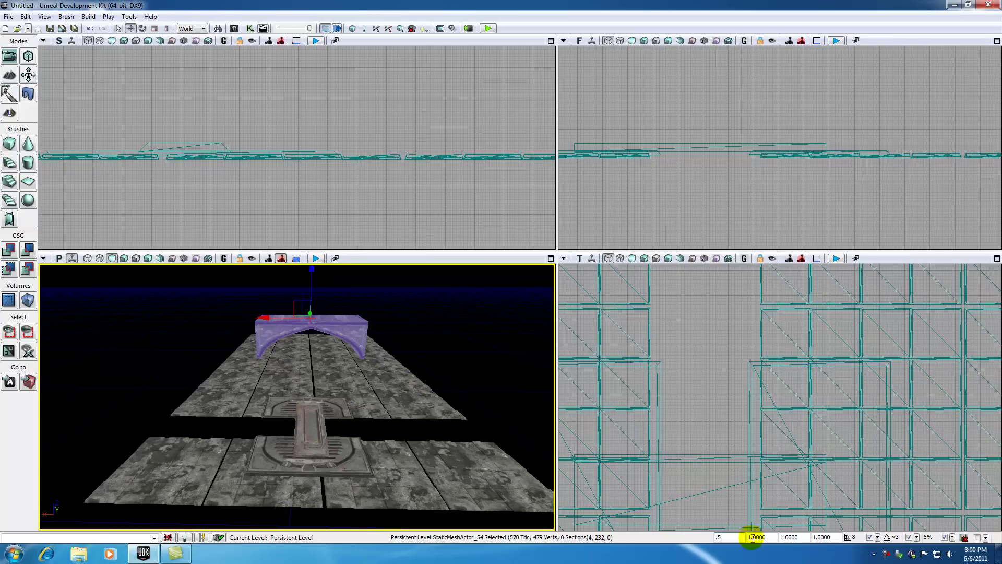
pyautogui.click(766, 537)
pyautogui.click(671, 387)
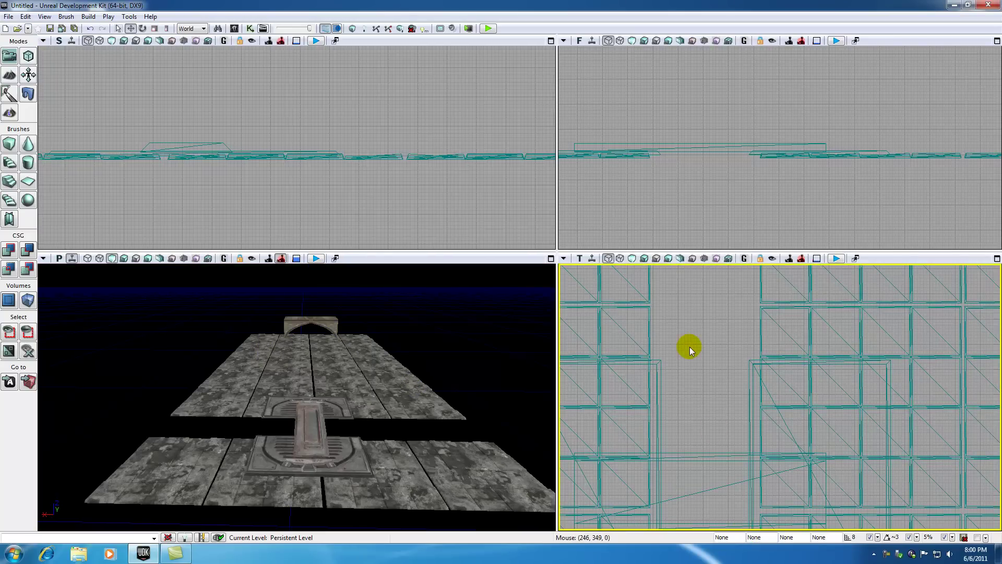
# Move the arch back to just behind the grate on the larger floor section, and nudge it sideways to line up with the bridge
pyautogui.scroll(-3, 691, 345)
pyautogui.scroll(-4, 690, 347)
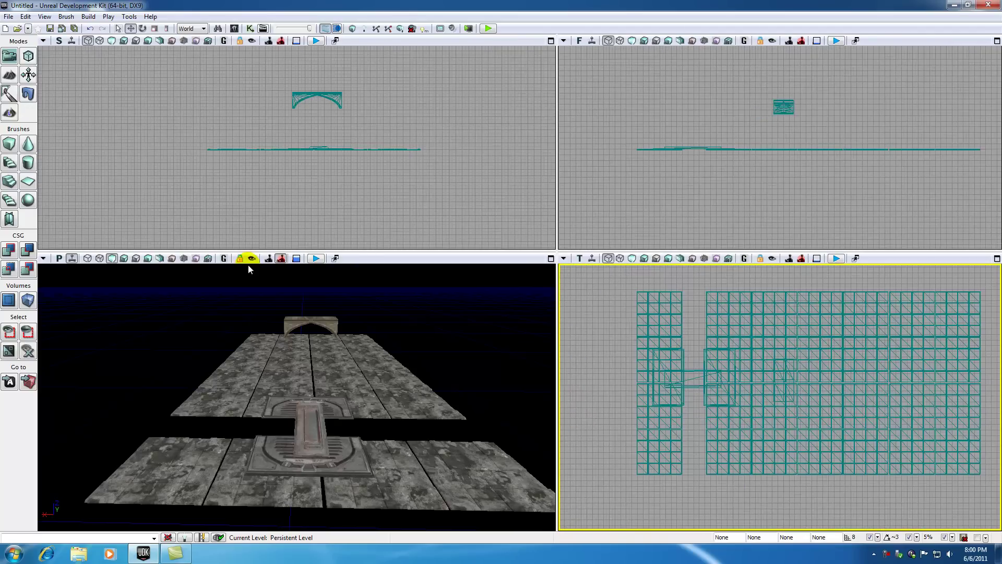
pyautogui.click(336, 326)
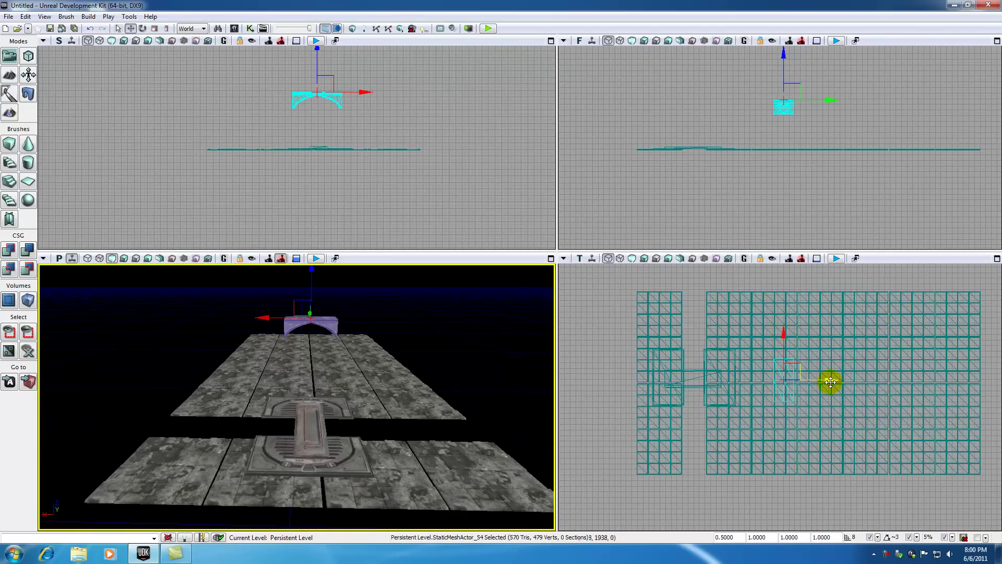
pyautogui.moveTo(828, 380); pyautogui.dragTo(801, 375)
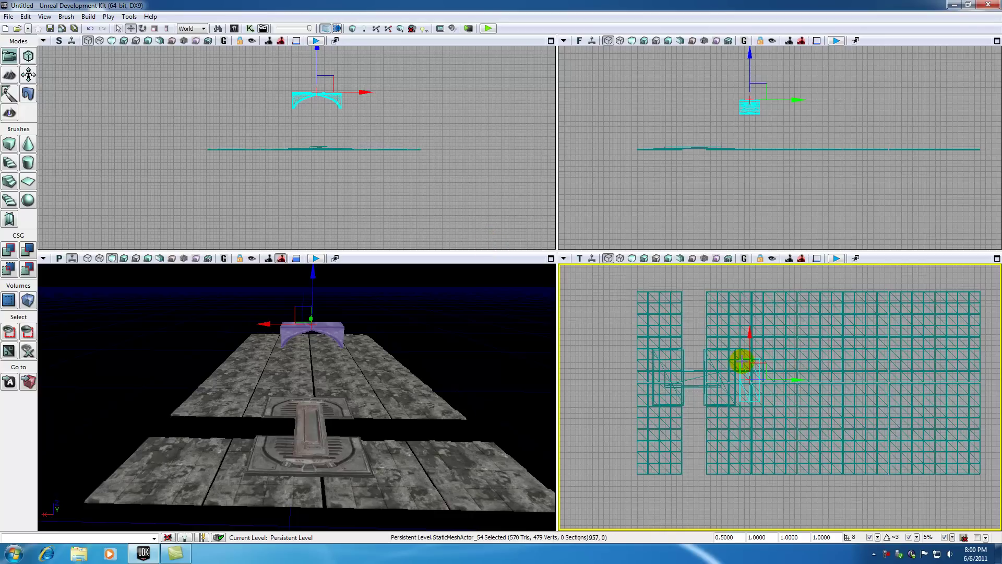
pyautogui.click(706, 358)
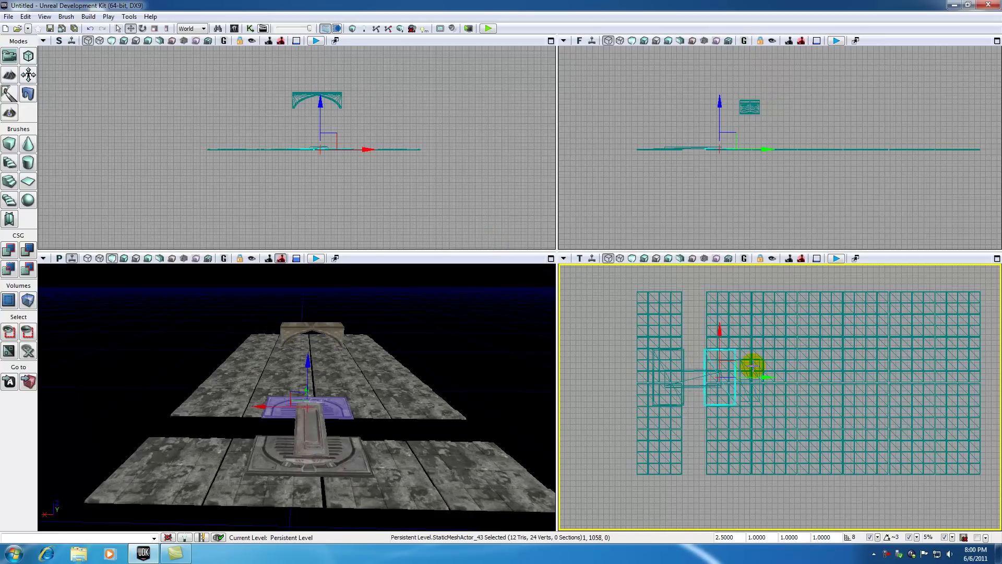
pyautogui.click(339, 328)
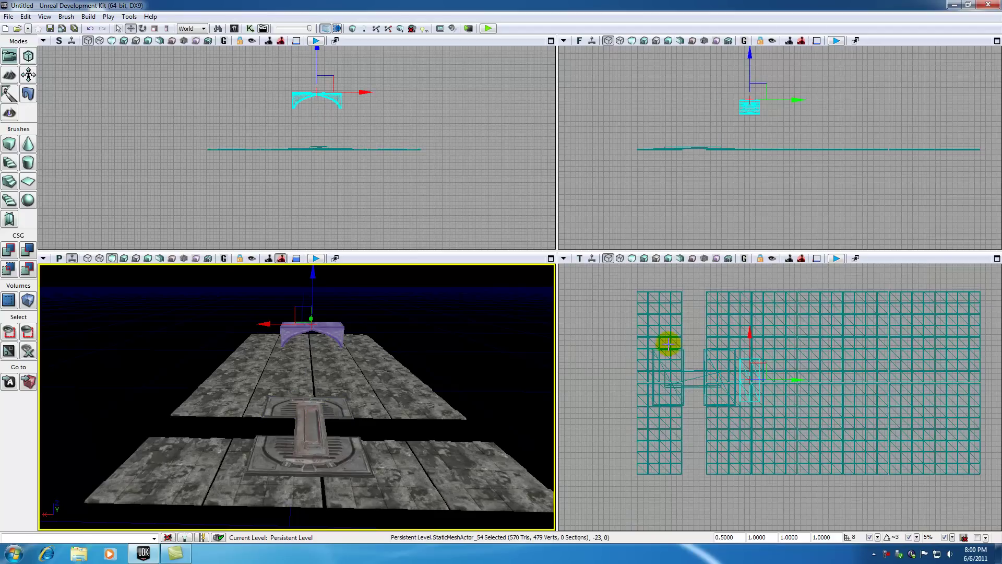
pyautogui.click(751, 330)
pyautogui.moveTo(751, 330); pyautogui.dragTo(751, 329)
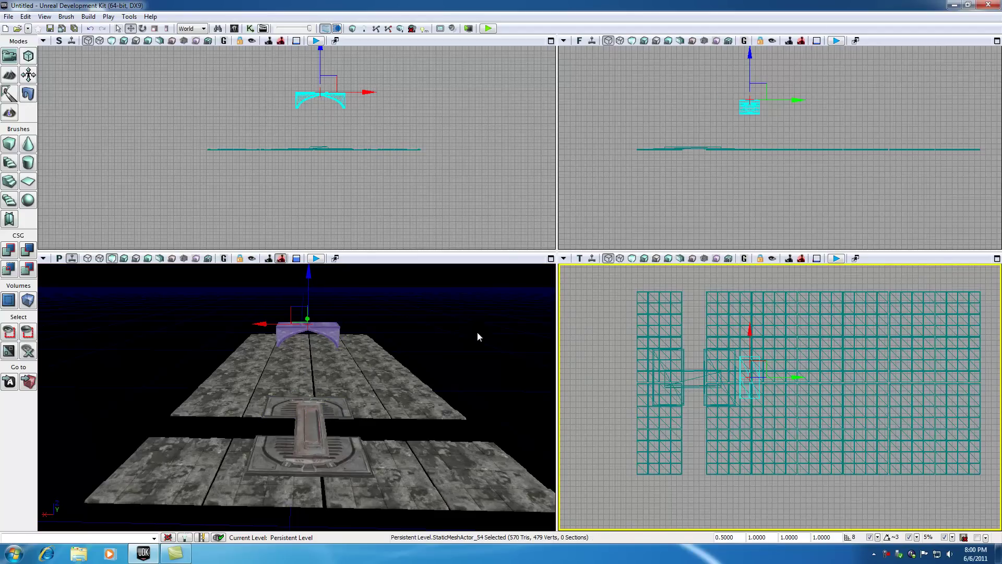
# Search the static meshes for "walls" and add S_NEC_Walls_SM_CAWall_STRc to the larger floor section below the arch
pyautogui.moveTo(480, 336); pyautogui.dragTo(439, 323)
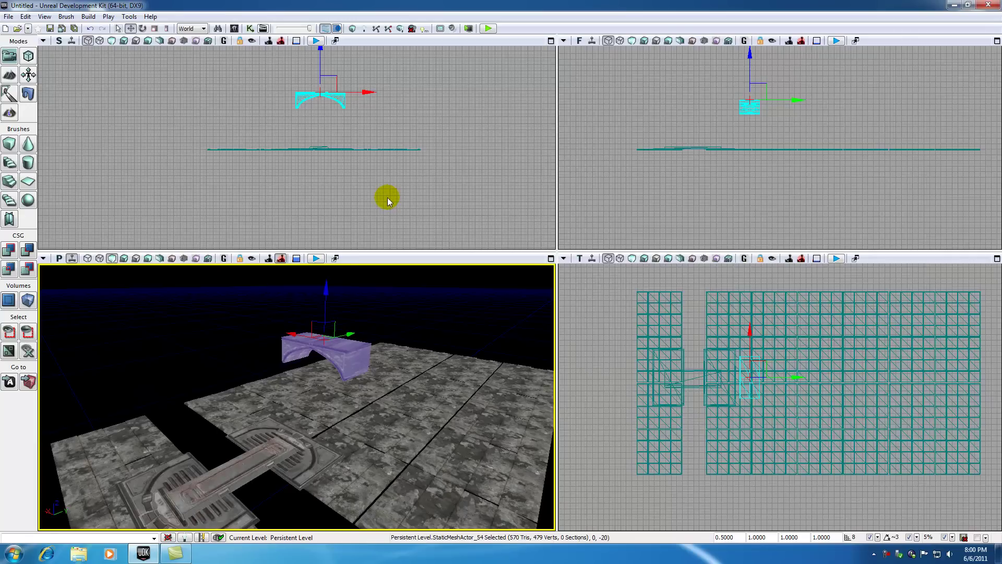
pyautogui.click(333, 353)
pyautogui.moveTo(339, 157); pyautogui.dragTo(350, 210)
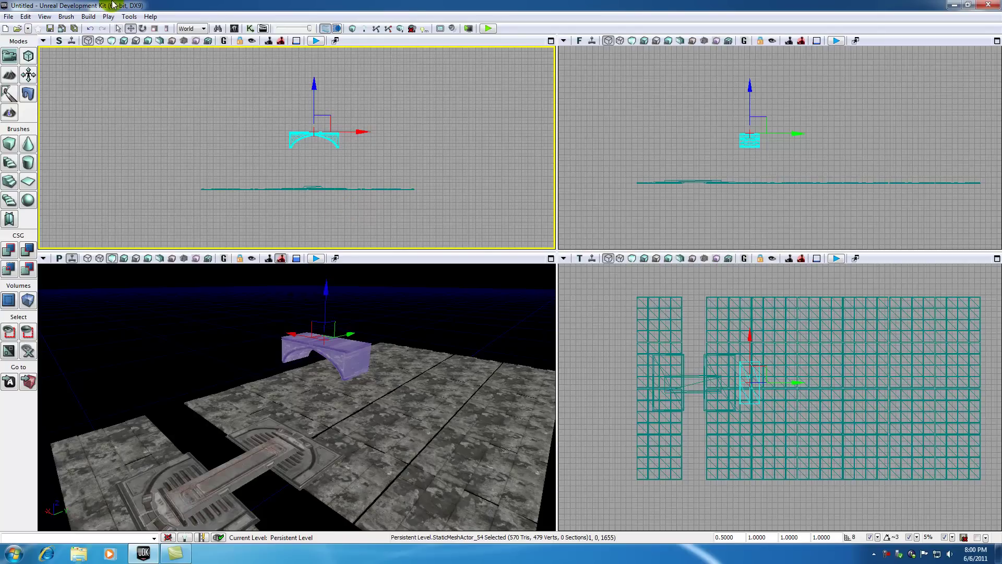
pyautogui.click(234, 28)
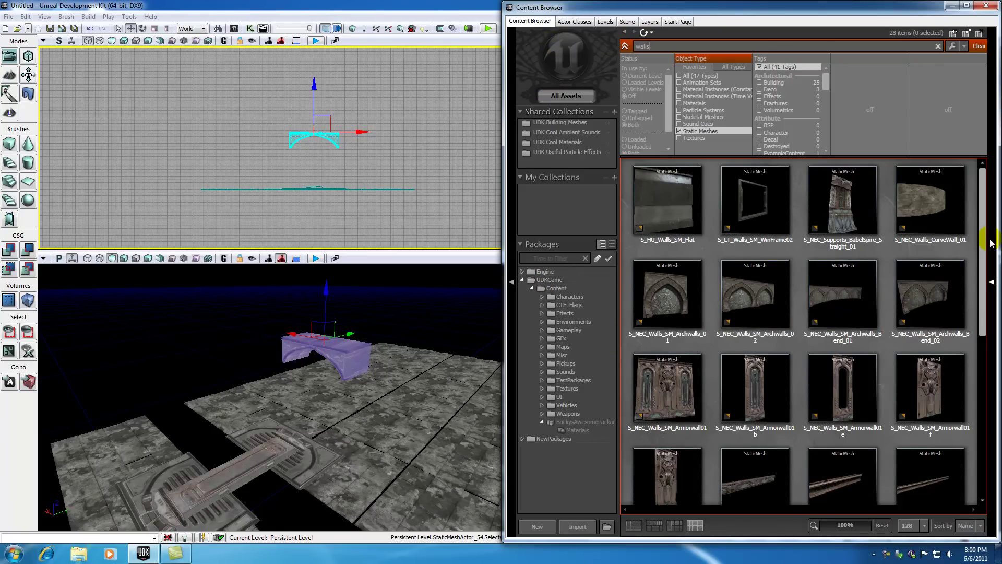
pyautogui.moveTo(983, 234); pyautogui.dragTo(983, 266)
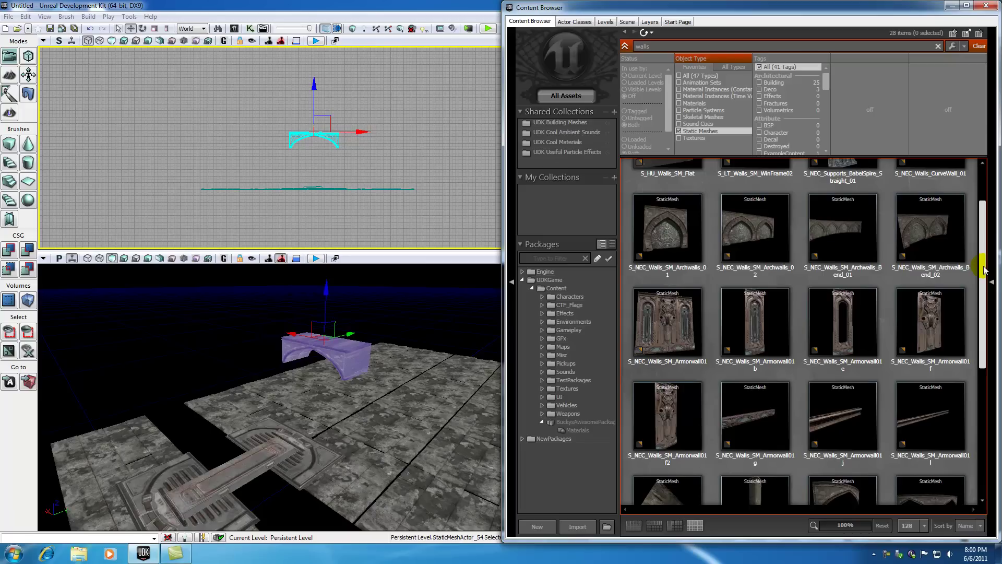
pyautogui.moveTo(983, 269); pyautogui.dragTo(972, 418)
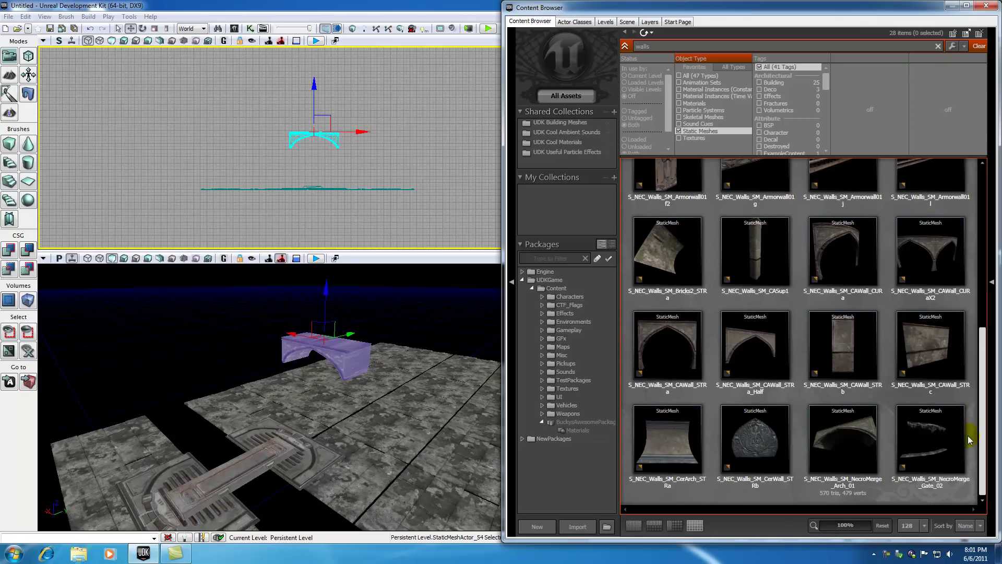
pyautogui.scroll(3, 969, 396)
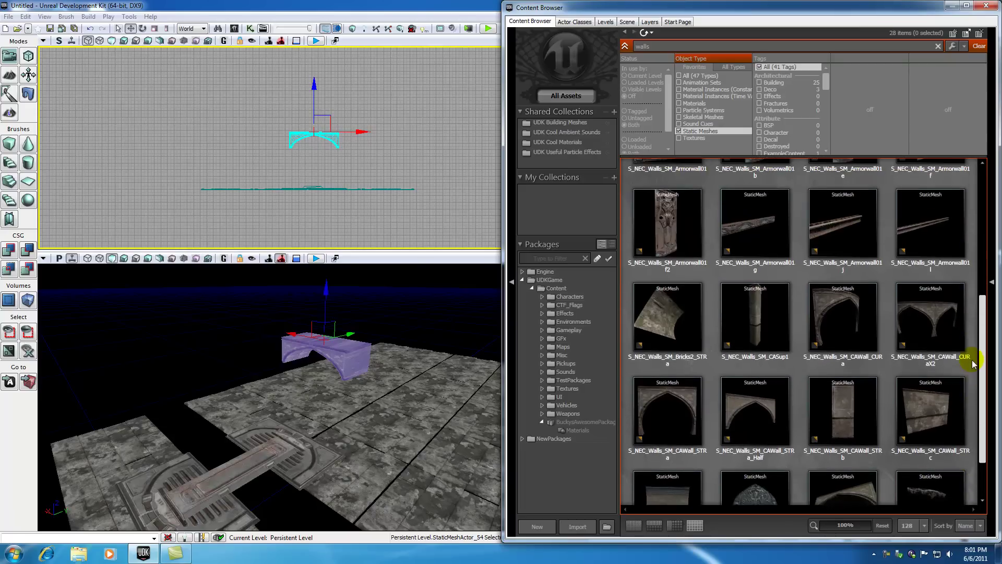
pyautogui.moveTo(980, 326); pyautogui.dragTo(990, 213)
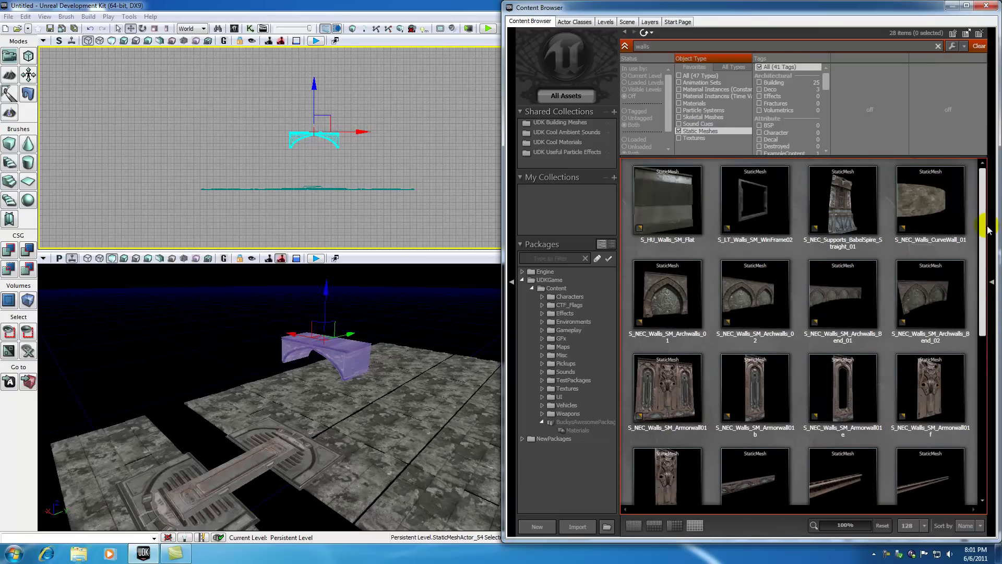
pyautogui.click(668, 204)
pyautogui.moveTo(984, 300); pyautogui.dragTo(976, 459)
pyautogui.click(943, 353)
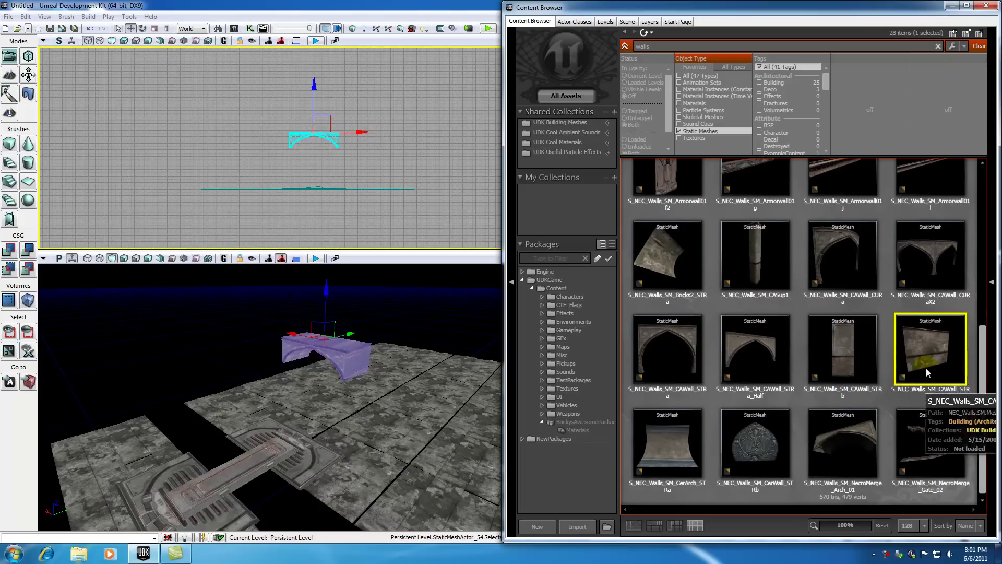
pyautogui.moveTo(933, 355); pyautogui.dragTo(349, 432)
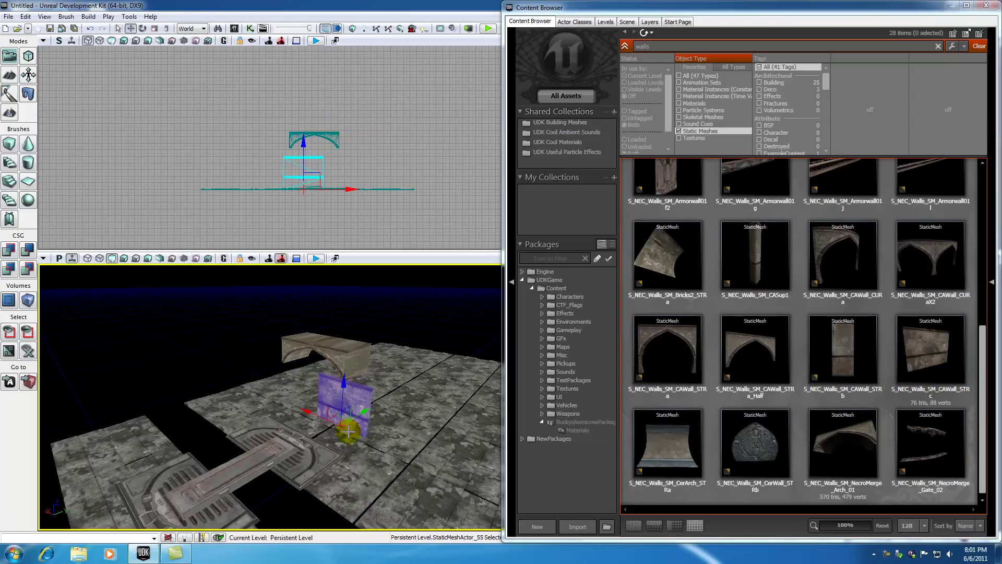
pyautogui.click(978, 33)
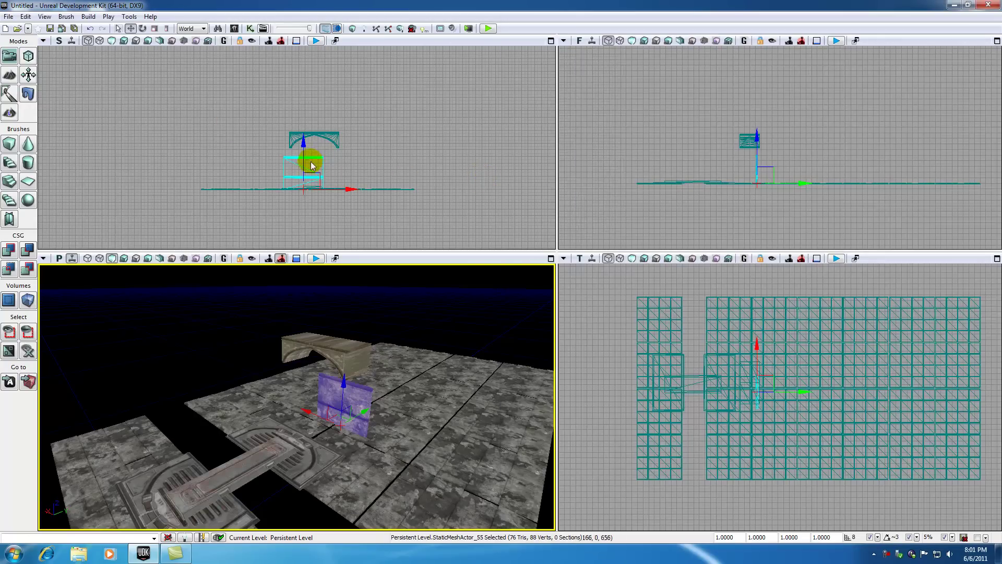
# Set the uniform scale of the new wall panel to 1.5
pyautogui.scroll(5, 372, 179)
pyautogui.click(358, 161)
pyautogui.scroll(4, 358, 162)
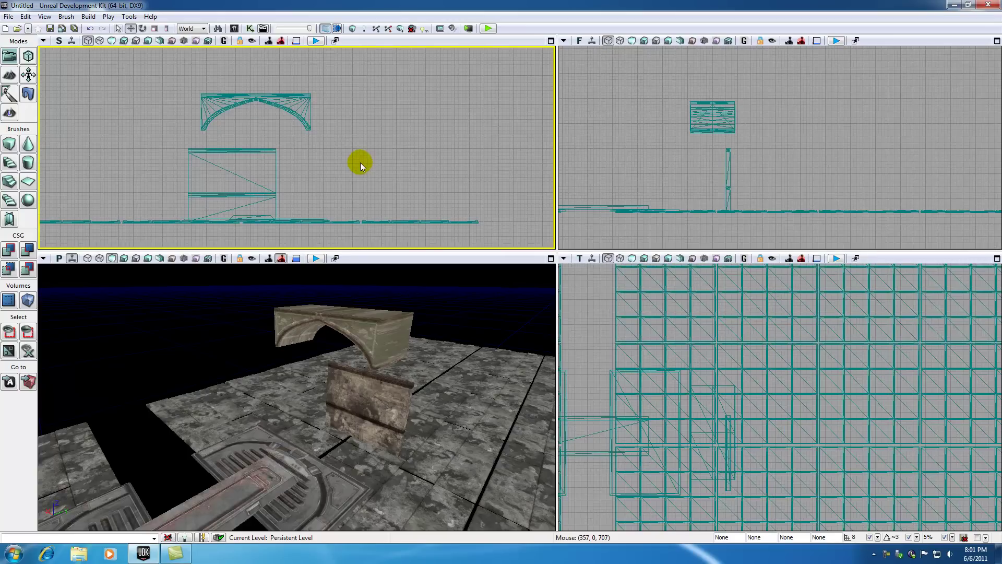
pyautogui.click(303, 167)
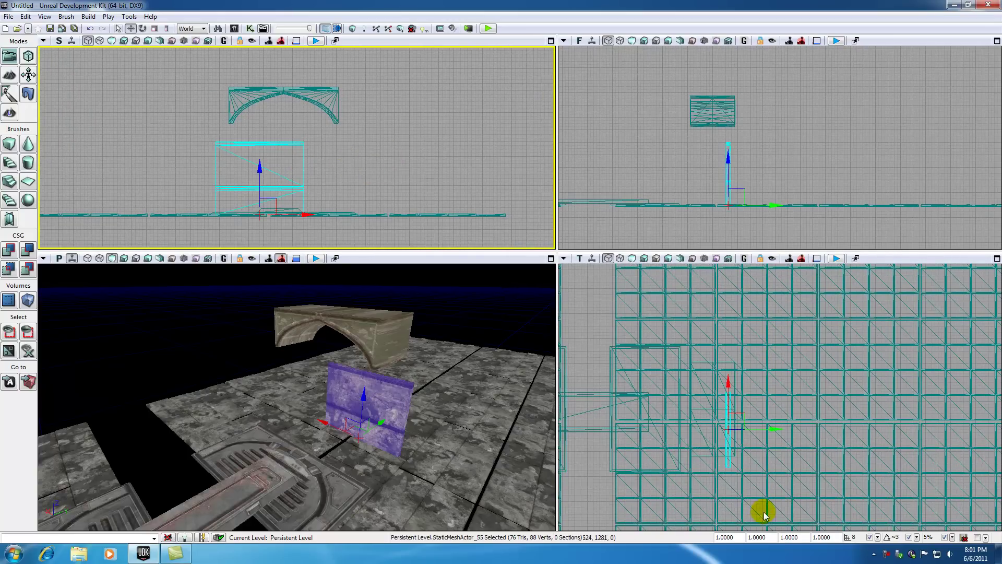
pyautogui.click(723, 537)
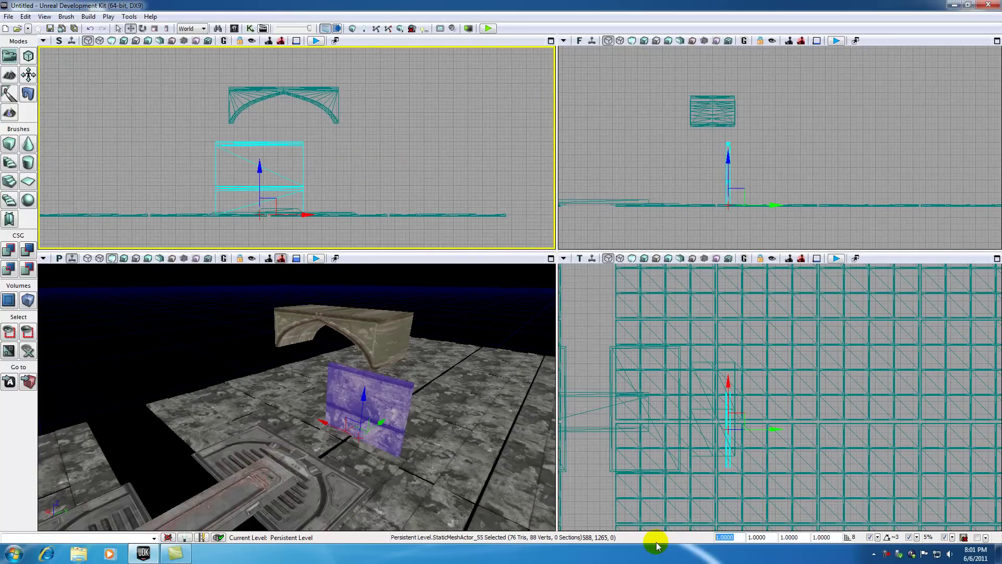
pyautogui.write('1.5')
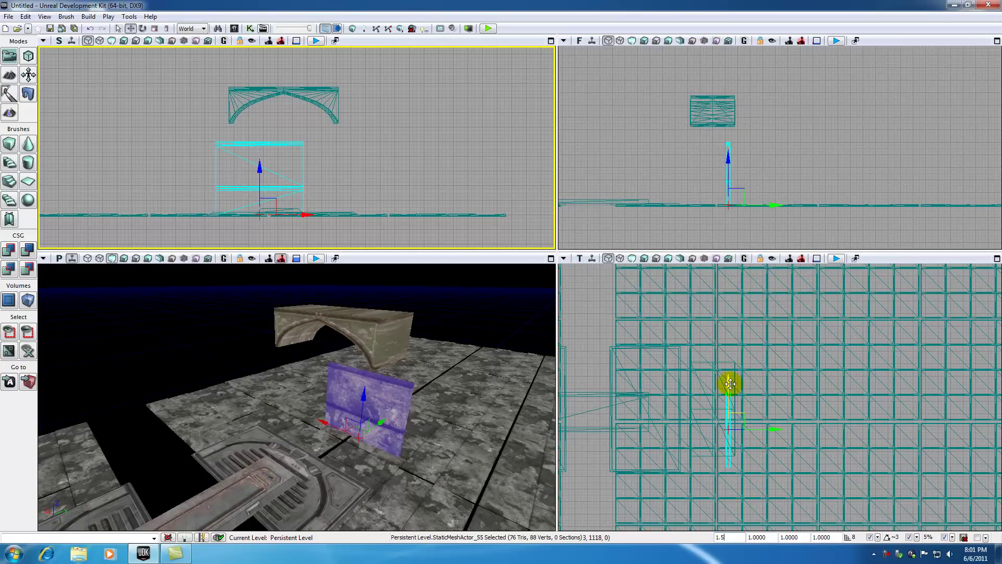
pyautogui.press('Return')
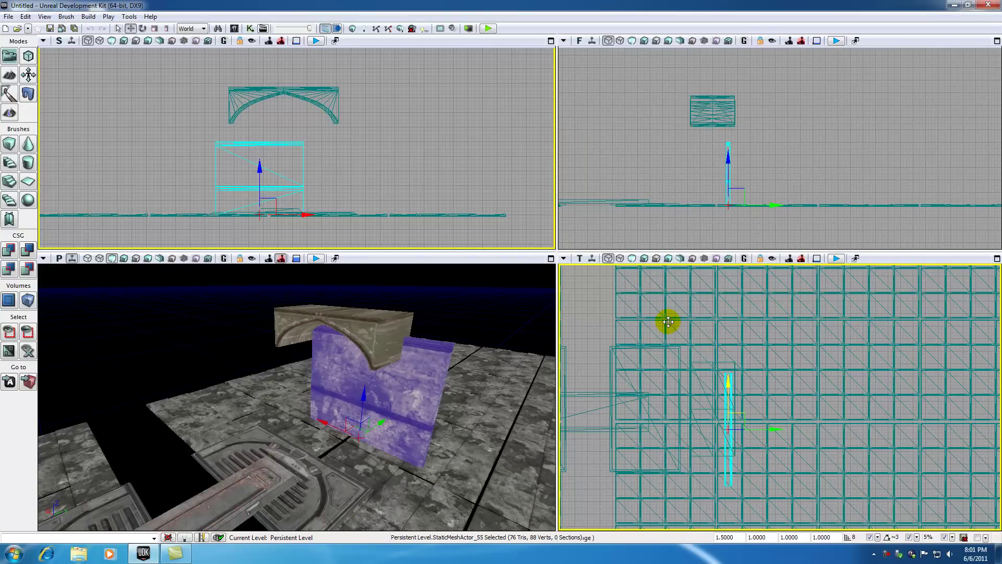
# Move the wall panel to one side of the arch, flush with its front face, and place a duplicate on the opposite side
pyautogui.moveTo(649, 181); pyautogui.dragTo(627, 165)
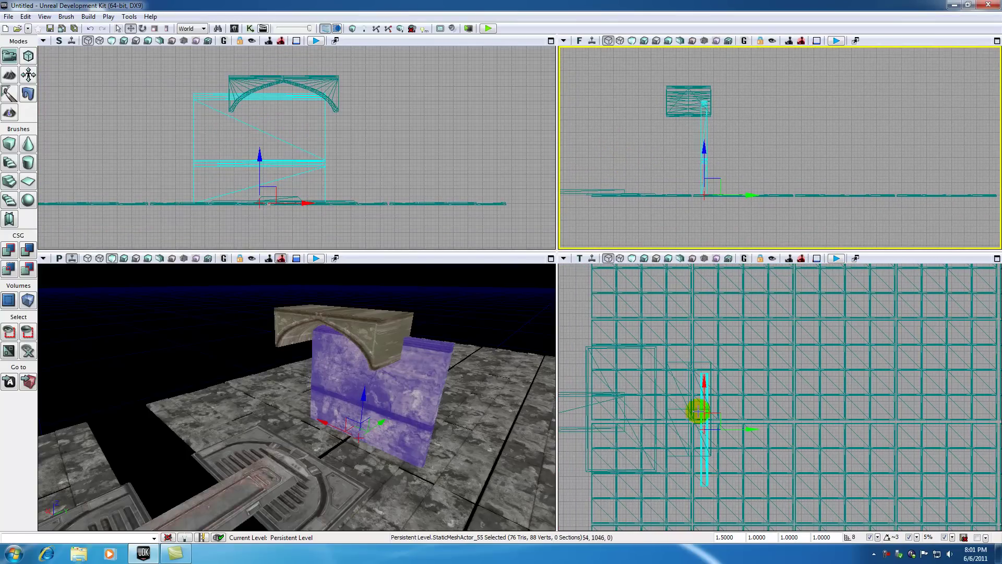
pyautogui.click(716, 410)
pyautogui.moveTo(716, 409); pyautogui.dragTo(684, 302)
pyautogui.moveTo(177, 364); pyautogui.dragTo(219, 423)
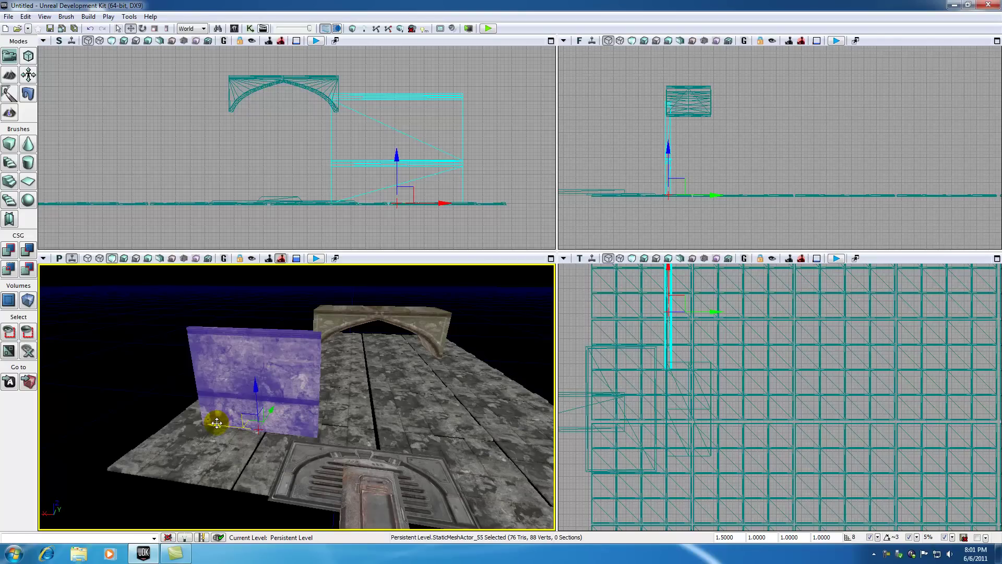
pyautogui.keyDown('alt'); pyautogui.moveTo(217, 424); pyautogui.dragTo(444, 431); pyautogui.keyUp('alt')
# Raise the arch about 88 units so its feet sit above the tops of the two wall panels
pyautogui.click(341, 327)
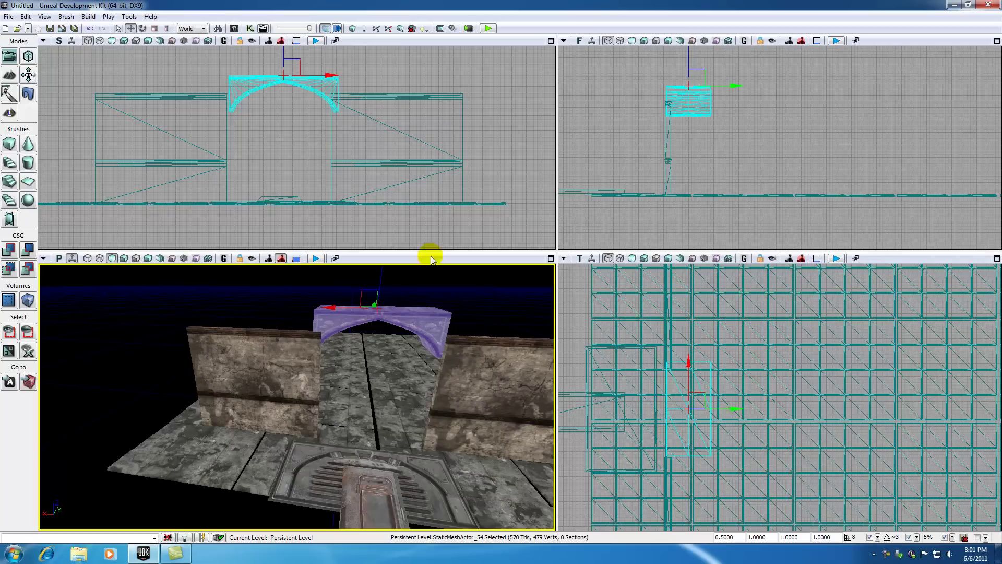
pyautogui.moveTo(297, 127); pyautogui.dragTo(302, 195)
pyautogui.moveTo(287, 94); pyautogui.dragTo(284, 77)
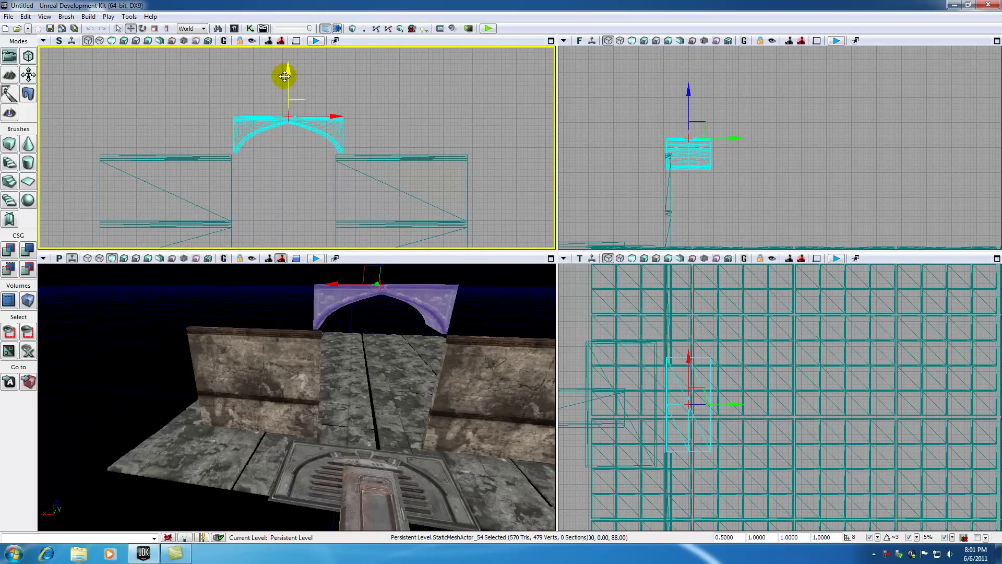
# Shift one wall panel 24 units toward the opening and the other slightly away from it, aligning both inner ends under the arch's feet
pyautogui.moveTo(288, 178); pyautogui.dragTo(323, 135)
pyautogui.click(265, 149)
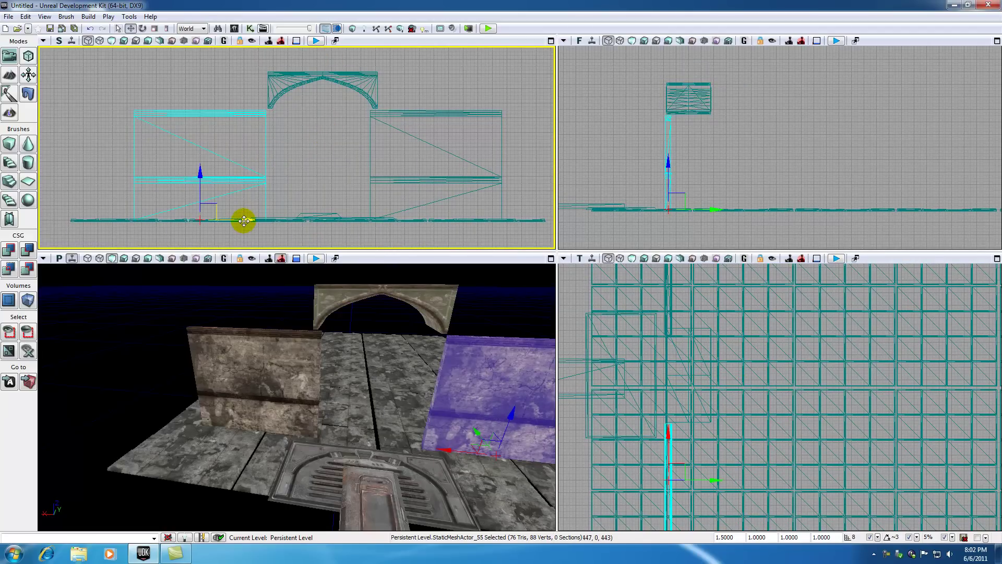
pyautogui.moveTo(242, 220); pyautogui.dragTo(248, 221)
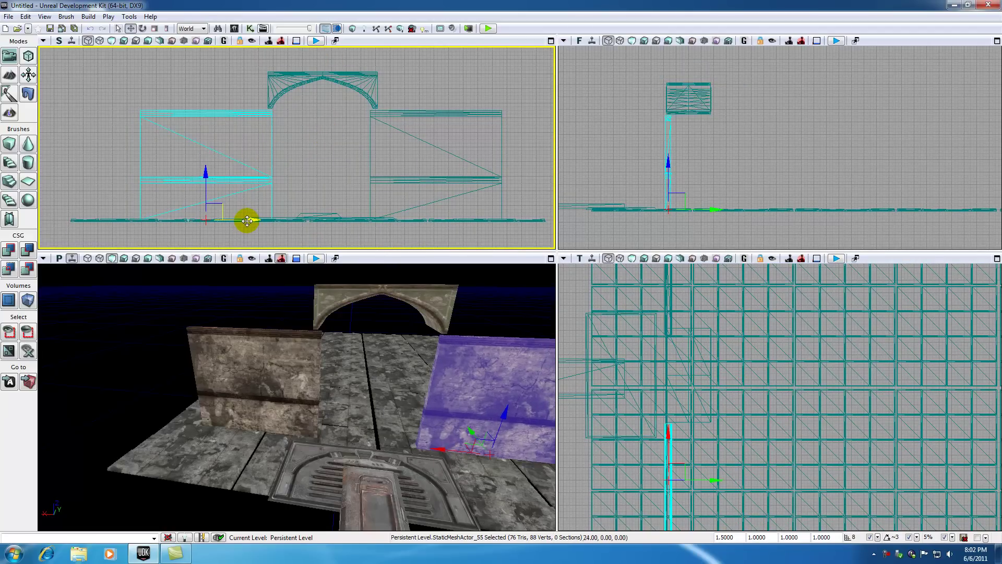
pyautogui.click(381, 114)
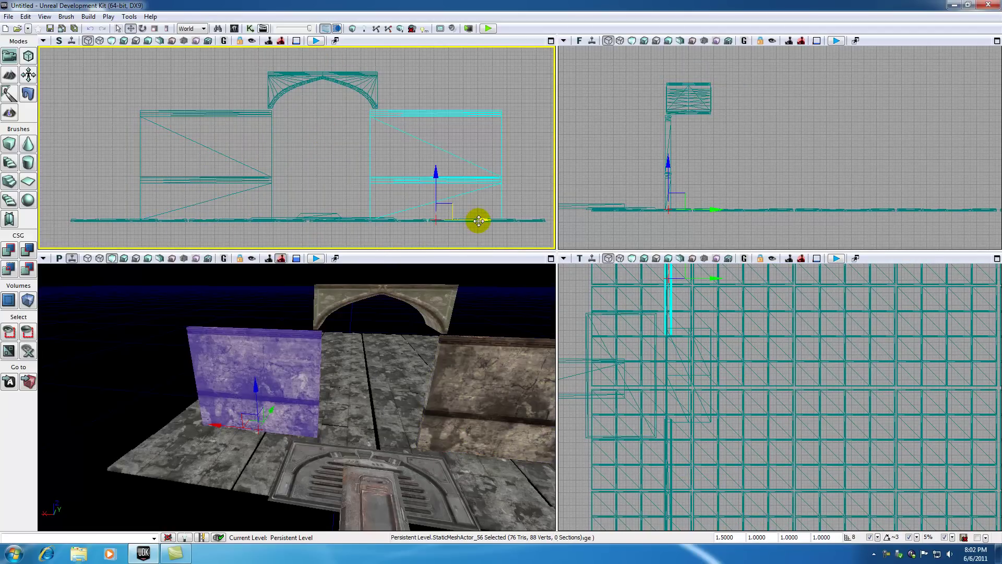
pyautogui.moveTo(479, 221); pyautogui.dragTo(484, 221)
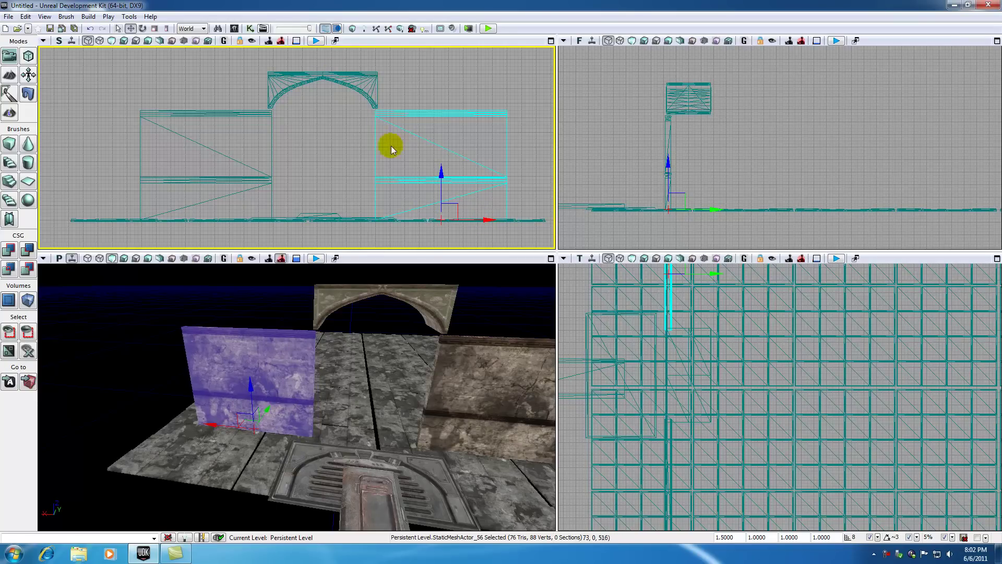
# Lower the arch slightly so its feet rest on the tops of the wall panels
pyautogui.click(317, 75)
pyautogui.scroll(5, 321, 157)
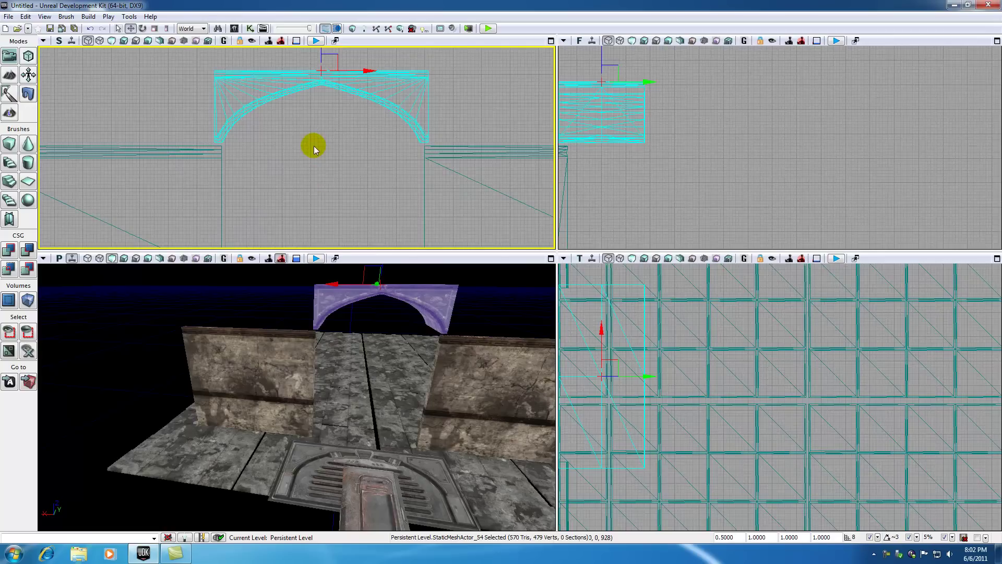
pyautogui.moveTo(314, 147); pyautogui.dragTo(321, 202)
pyautogui.moveTo(327, 81); pyautogui.dragTo(328, 86)
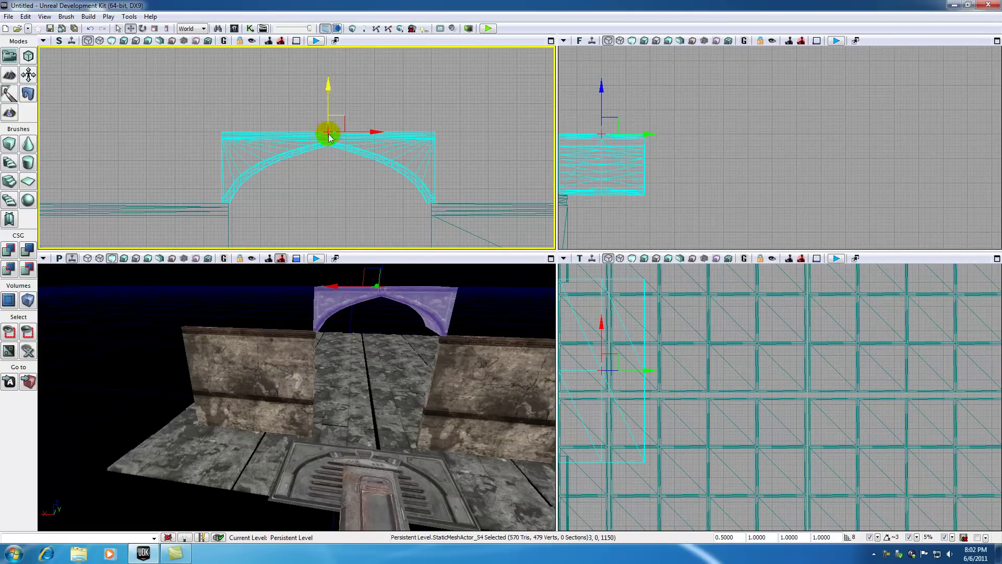
# Duplicate both wall panels upward, stacking a second row on top of the first on either side of the arch
pyautogui.click(369, 356)
pyautogui.moveTo(369, 356); pyautogui.dragTo(356, 527)
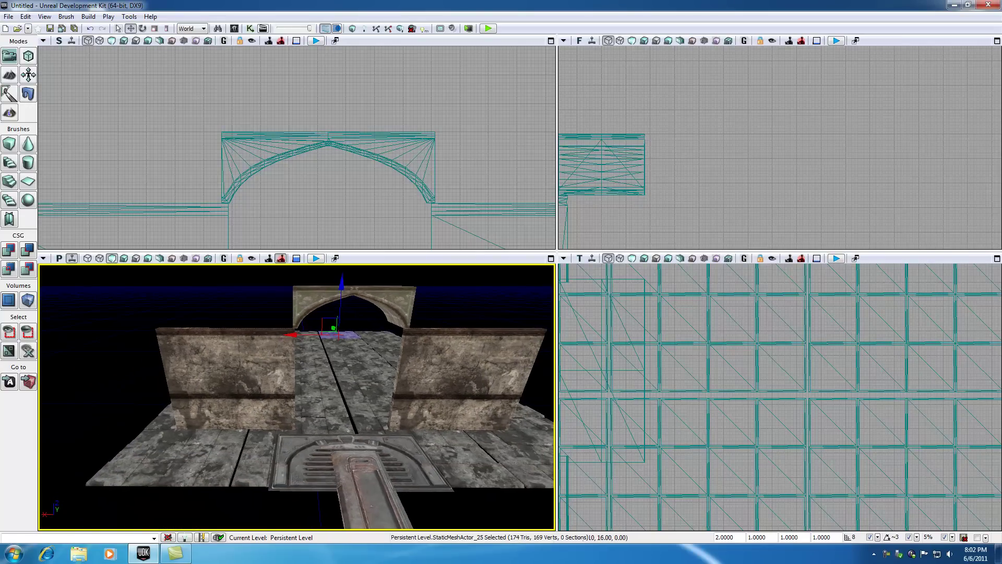
pyautogui.moveTo(319, 363); pyautogui.dragTo(318, 372)
pyautogui.click(287, 380)
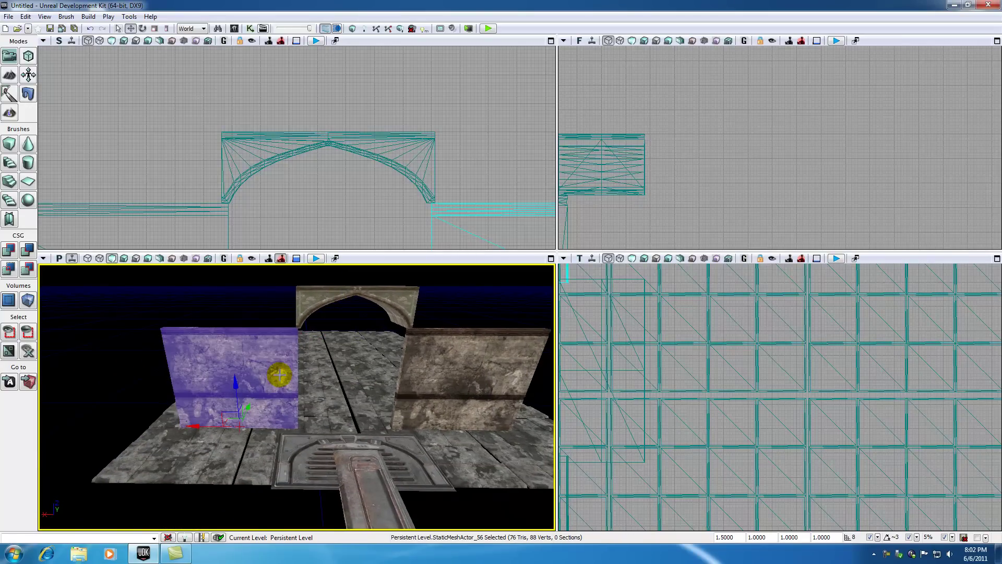
pyautogui.keyDown('ctrl'); pyautogui.click(463, 349); pyautogui.keyUp('ctrl')
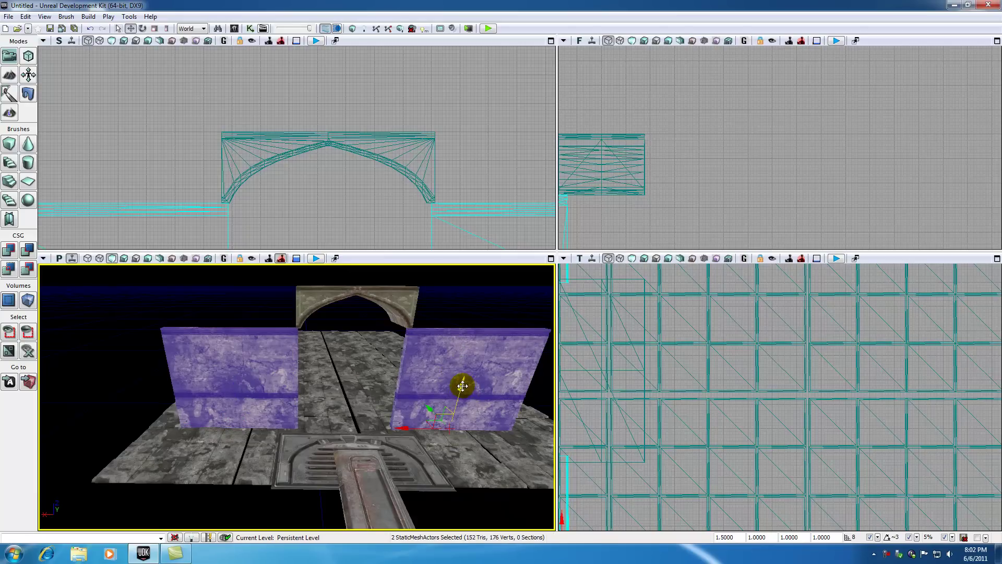
pyautogui.keyDown('alt'); pyautogui.moveTo(462, 386); pyautogui.dragTo(450, 268); pyautogui.keyUp('alt')
pyautogui.click(374, 347)
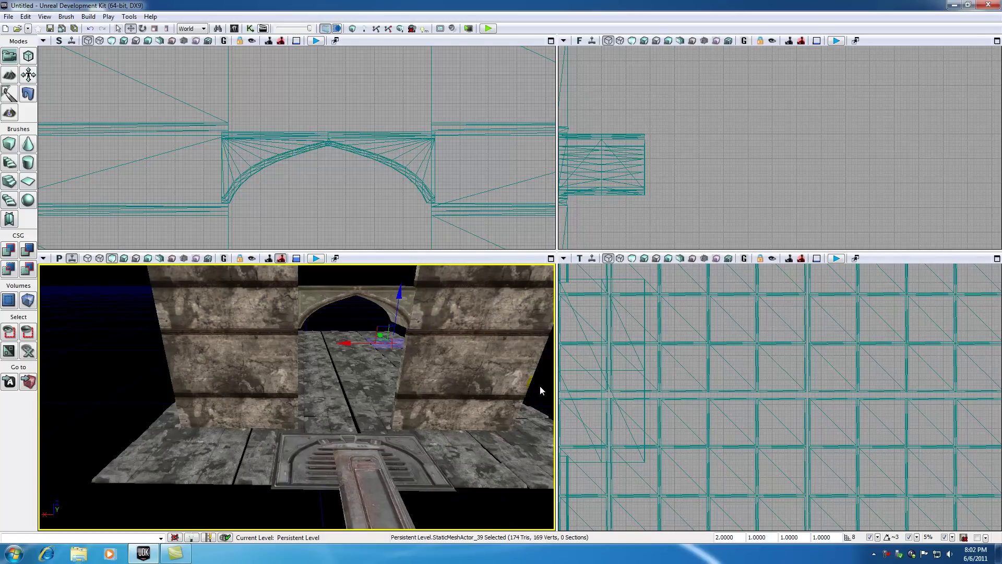
# Duplicate the two stacked wall panels on one side of the arch and rotate the copies perpendicular to the originals
pyautogui.moveTo(123, 337); pyautogui.dragTo(116, 368)
pyautogui.moveTo(125, 308); pyautogui.dragTo(120, 316)
pyautogui.click(285, 326)
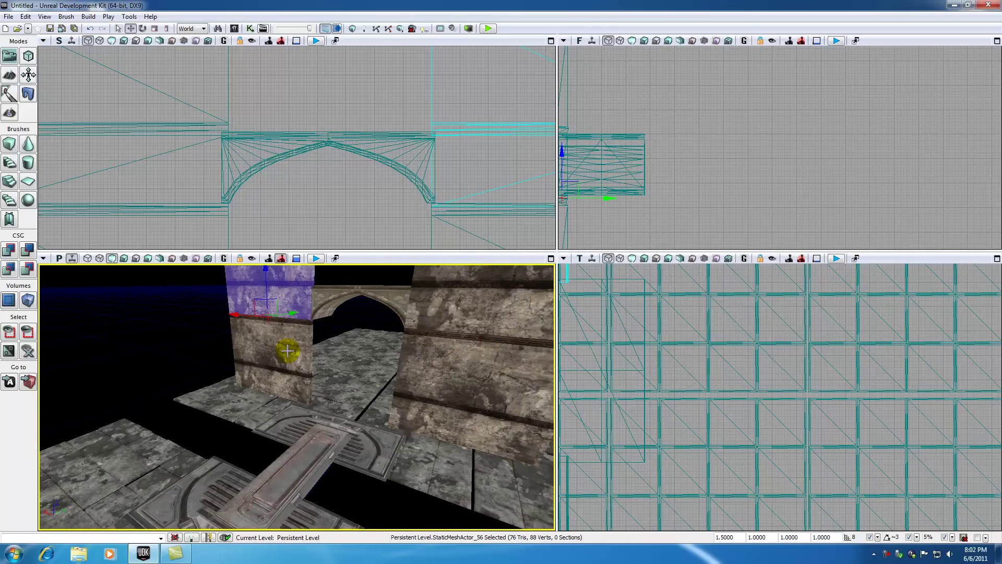
pyautogui.keyDown('ctrl'); pyautogui.click(289, 348); pyautogui.keyUp('ctrl')
pyautogui.scroll(-3, 711, 340)
pyautogui.click(673, 371)
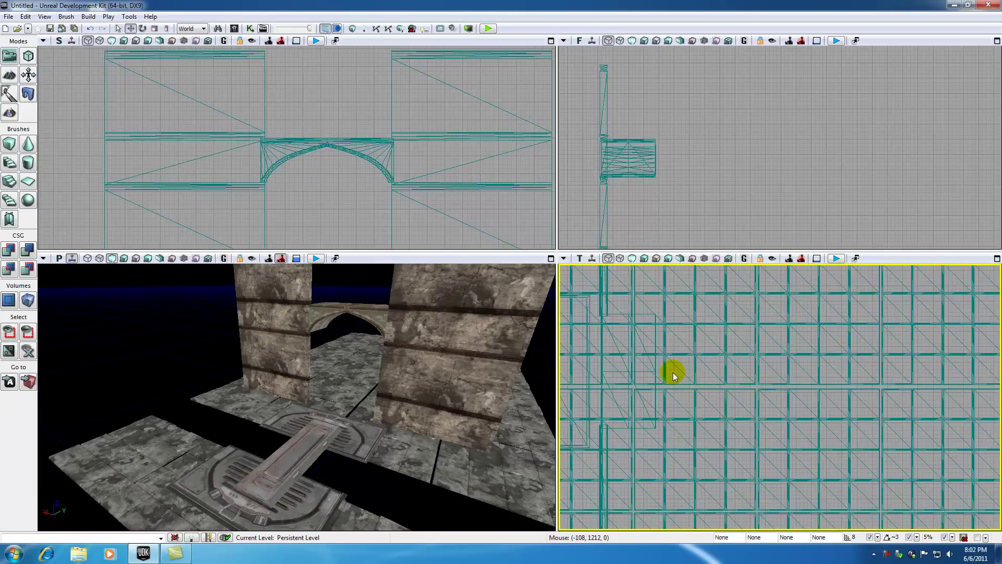
pyautogui.scroll(-5, 672, 372)
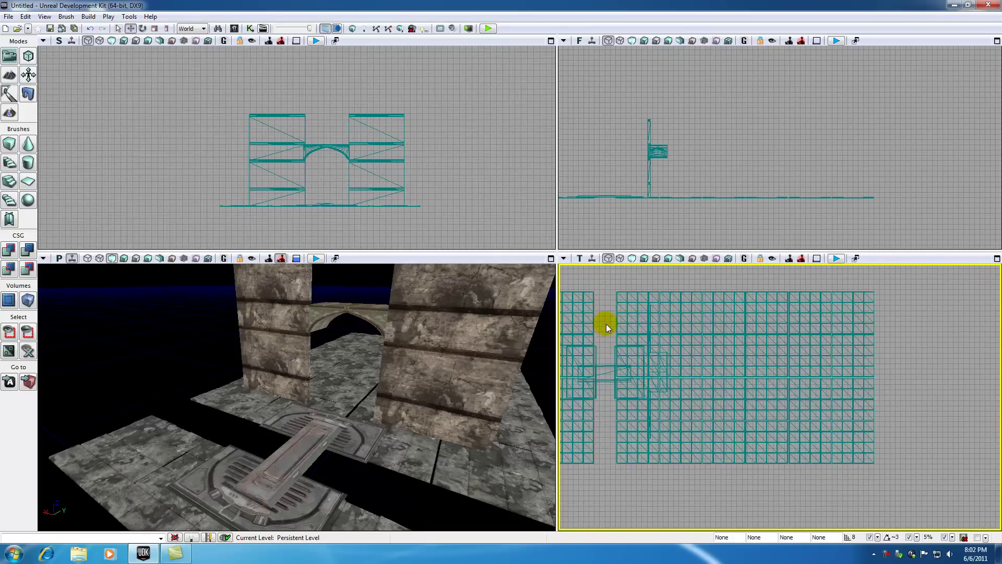
pyautogui.scroll(2, 609, 326)
pyautogui.click(282, 349)
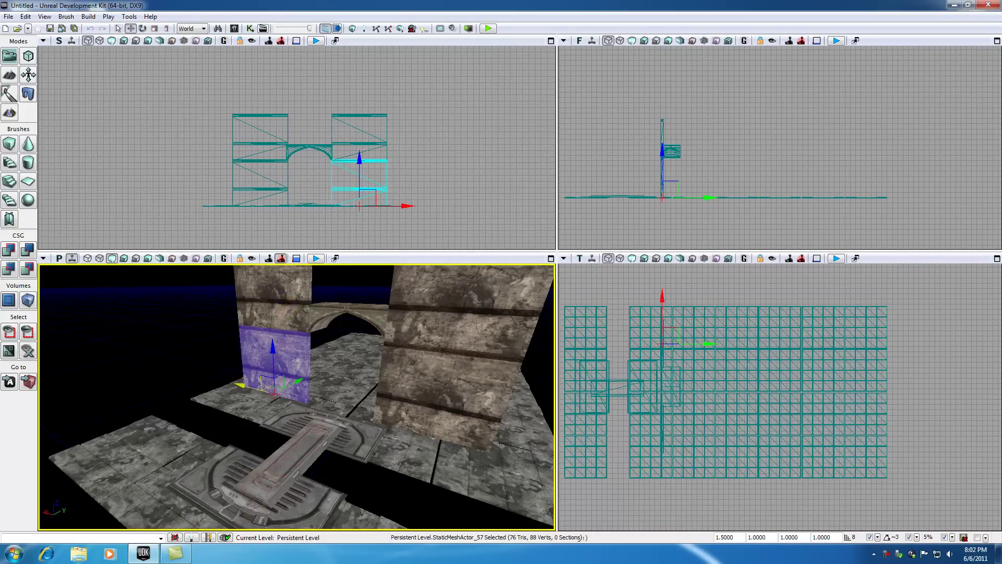
pyautogui.keyDown('ctrl'); pyautogui.click(289, 305); pyautogui.keyUp('ctrl')
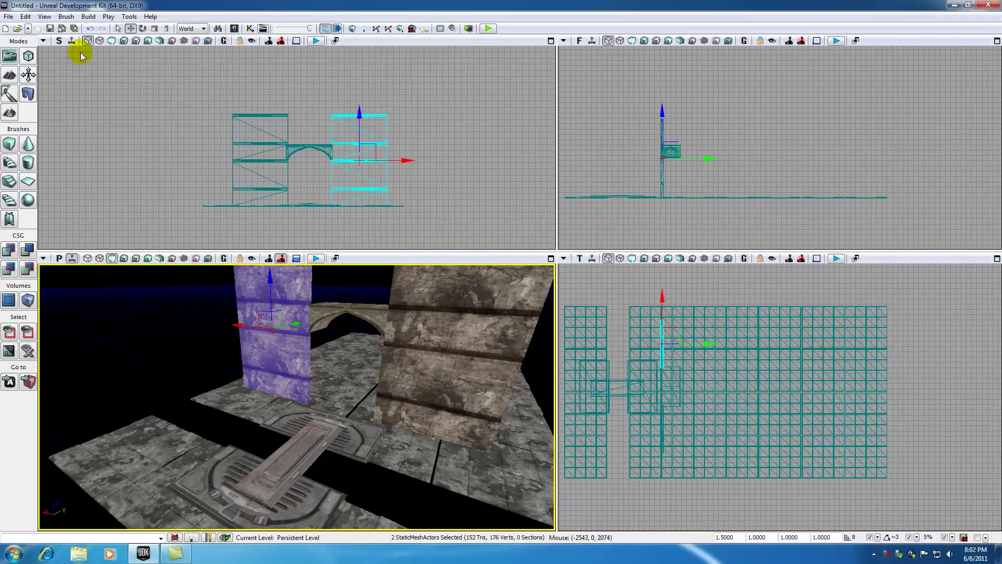
pyautogui.click(142, 29)
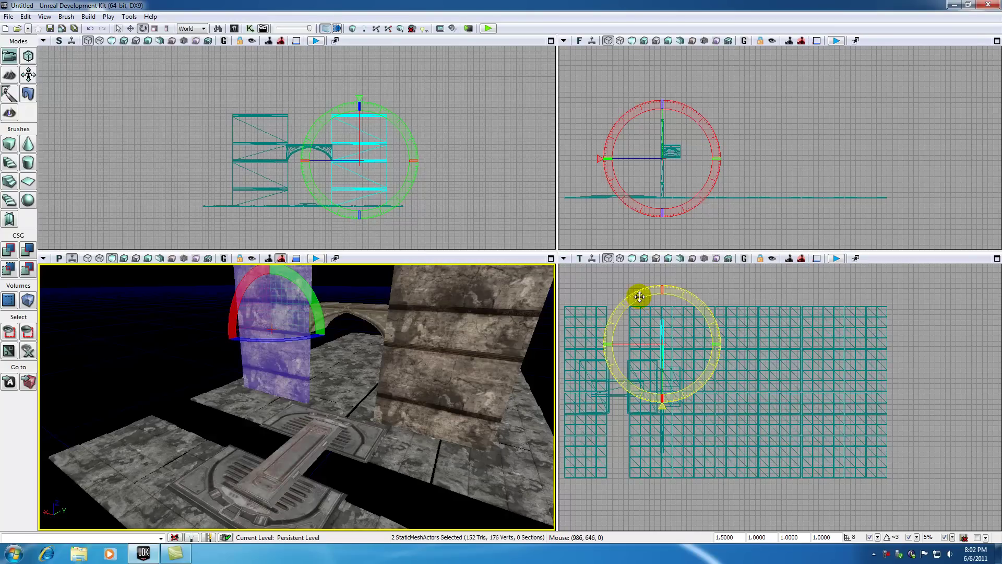
pyautogui.moveTo(642, 296); pyautogui.dragTo(724, 347)
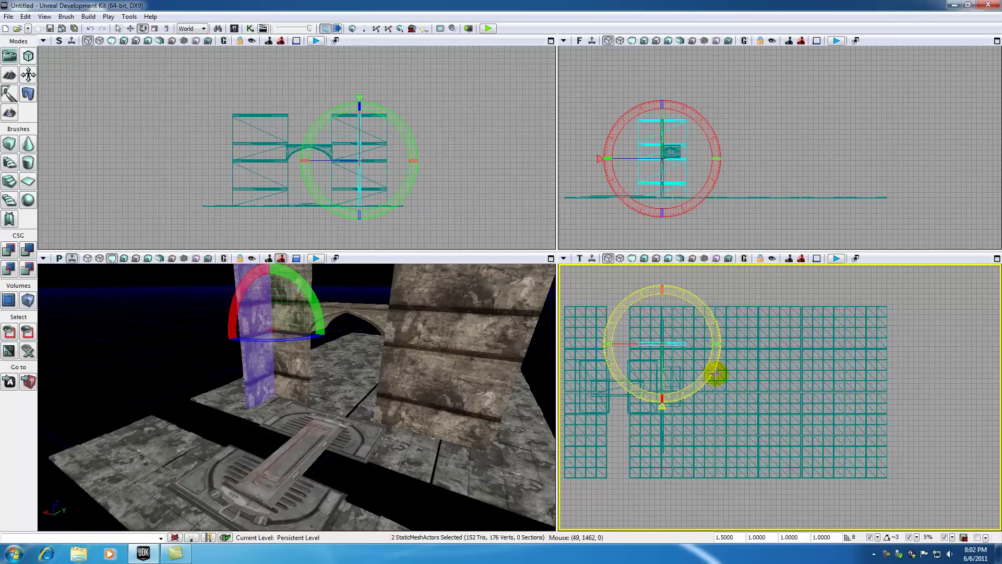
# Move the rotated pair of wall panels to the arch opening's inner edge, so they form a corner and run back behind the arch
pyautogui.moveTo(907, 387)
pyautogui.mouseDown()
pyautogui.moveTo(880, 424)
pyautogui.moveTo(896, 388)
pyautogui.mouseUp()
pyautogui.scroll(6, 841, 430)
pyautogui.moveTo(616, 357); pyautogui.dragTo(912, 433)
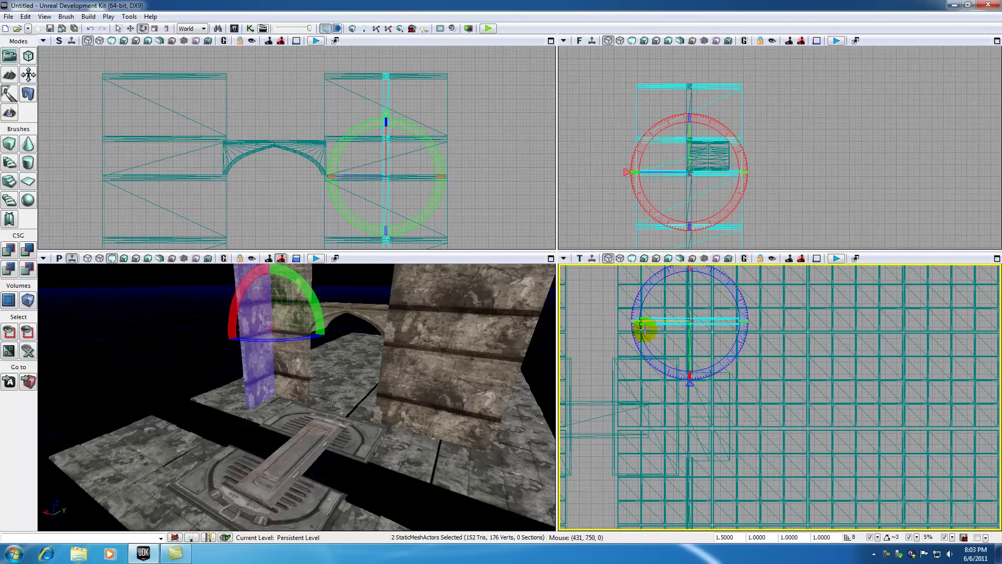
pyautogui.click(131, 29)
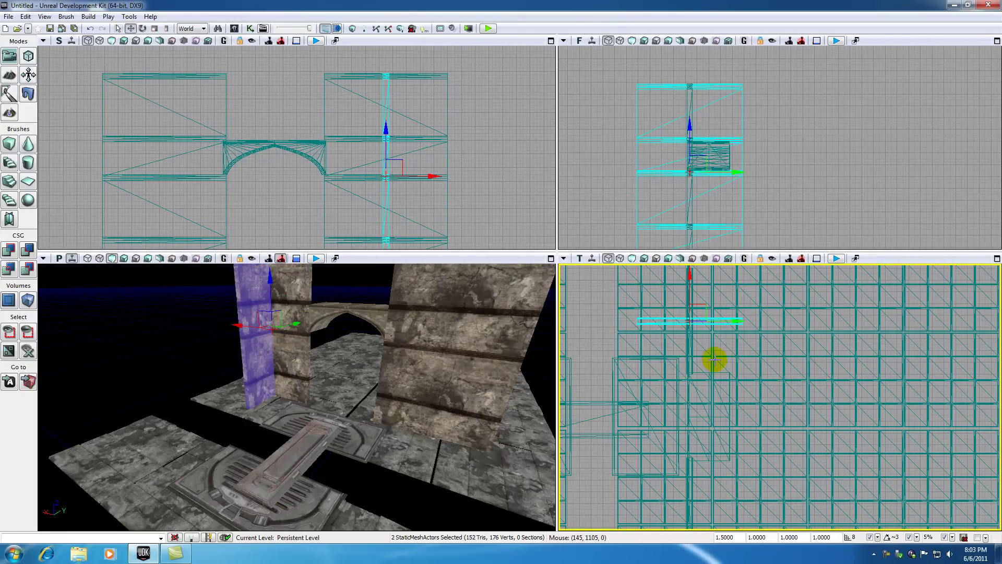
pyautogui.moveTo(705, 310); pyautogui.dragTo(761, 361)
# Examine the corner where the front wall, the perpendicular side wall and the end of the arch meet
pyautogui.moveTo(355, 376); pyautogui.dragTo(214, 355)
pyautogui.click(124, 358)
pyautogui.moveTo(366, 442); pyautogui.dragTo(368, 443)
pyautogui.click(256, 342)
pyautogui.click(208, 340)
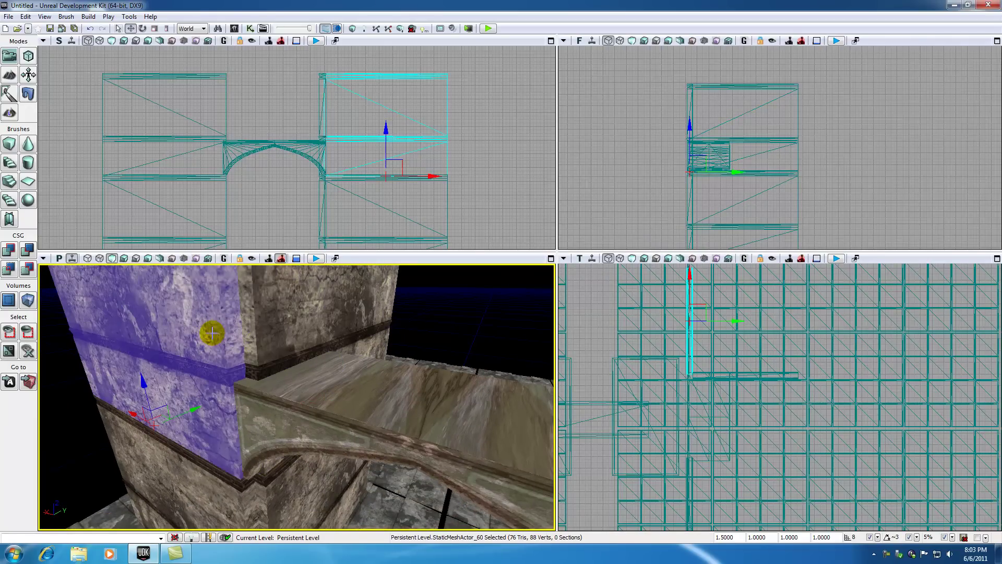
pyautogui.click(259, 343)
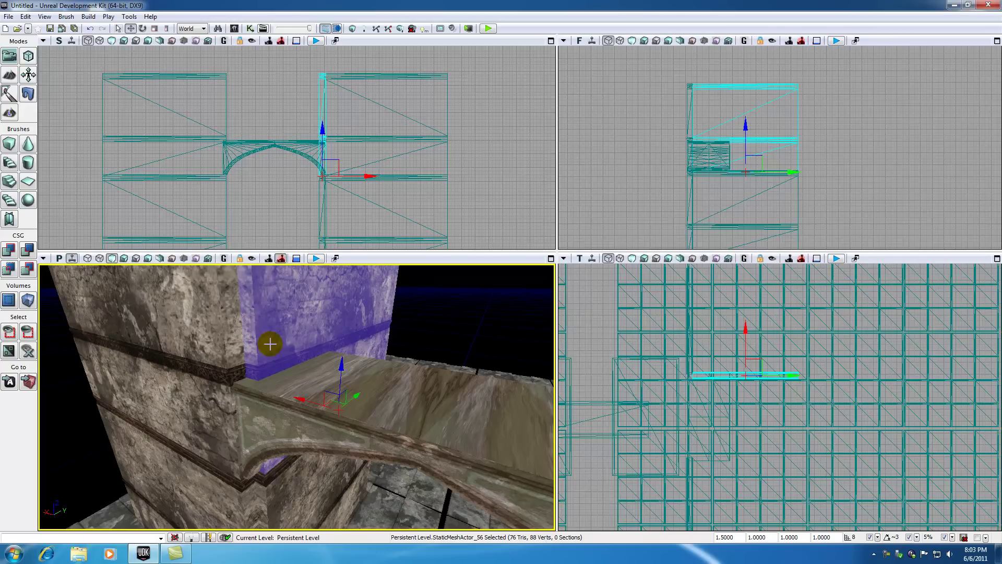
pyautogui.keyDown('ctrl'); pyautogui.click(271, 339); pyautogui.keyUp('ctrl')
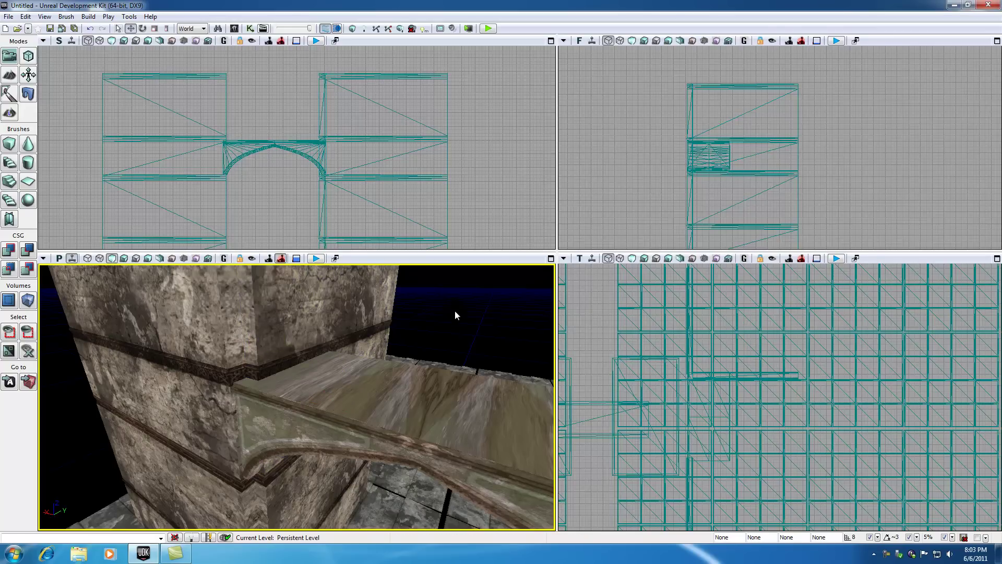
pyautogui.moveTo(293, 363)
pyautogui.mouseDown()
pyautogui.moveTo(293, 407)
pyautogui.moveTo(294, 362)
pyautogui.mouseUp()
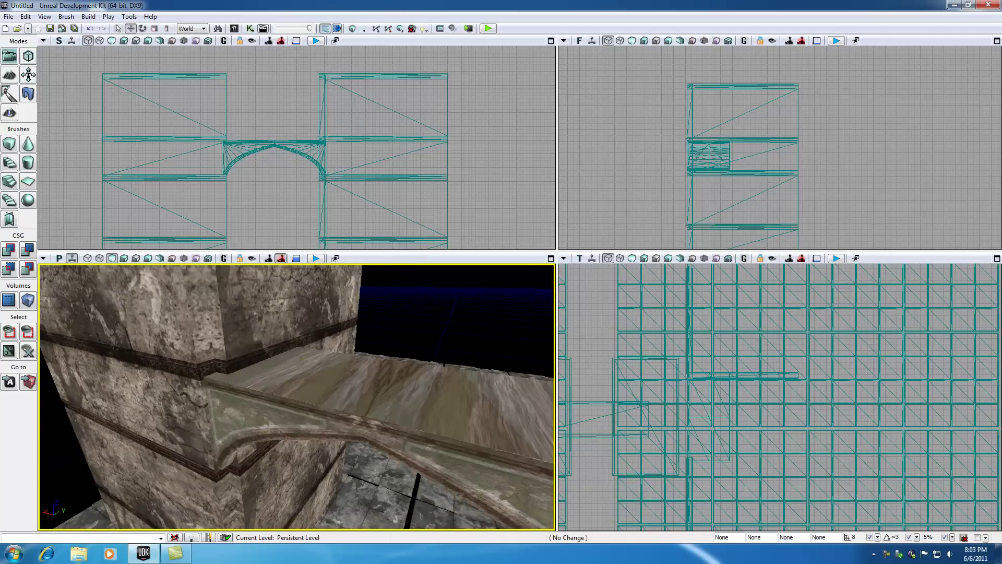
pyautogui.click(291, 364)
pyautogui.click(261, 344)
pyautogui.click(240, 385)
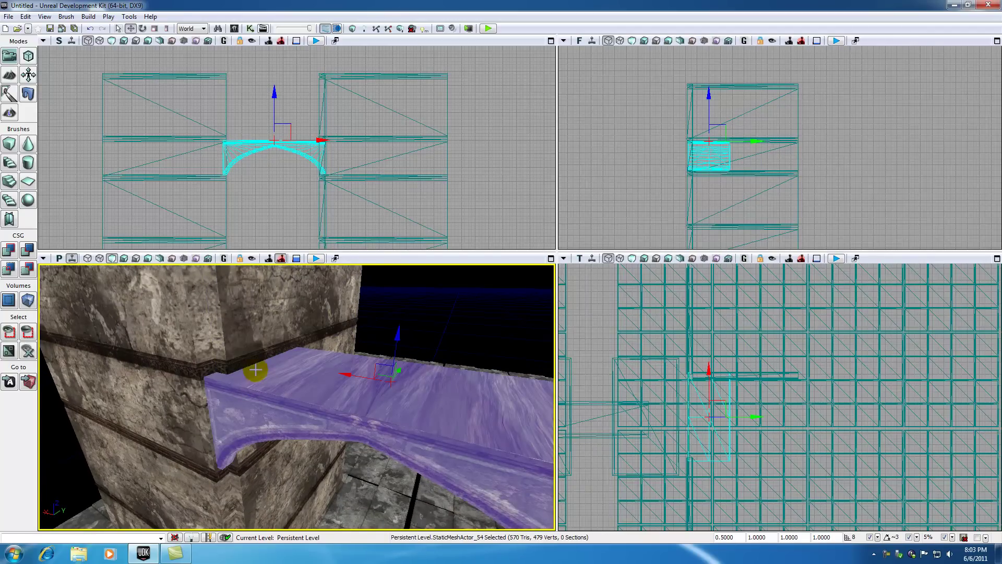
pyautogui.click(250, 349)
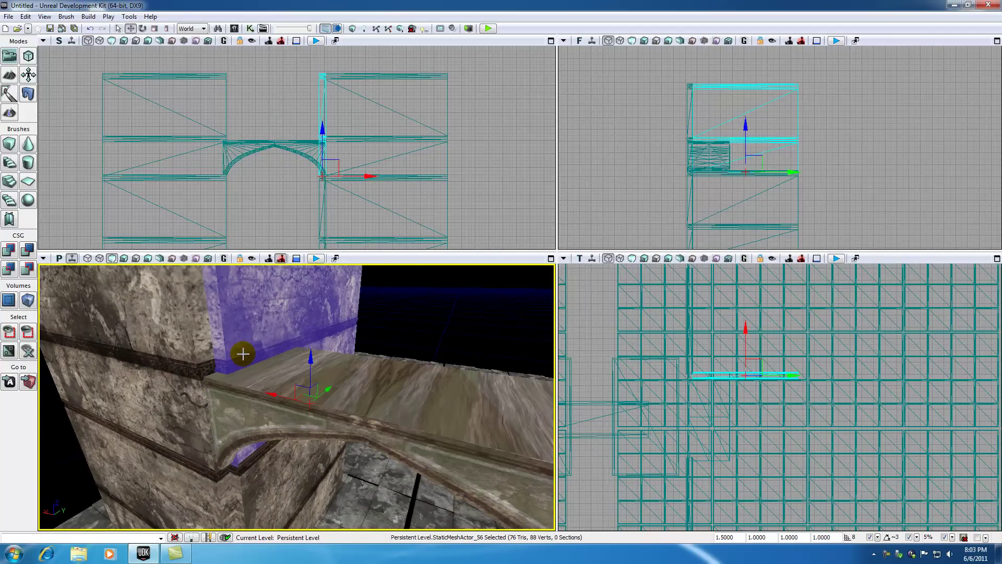
pyautogui.click(252, 380)
pyautogui.click(254, 340)
pyautogui.click(189, 337)
pyautogui.click(241, 327)
pyautogui.click(256, 382)
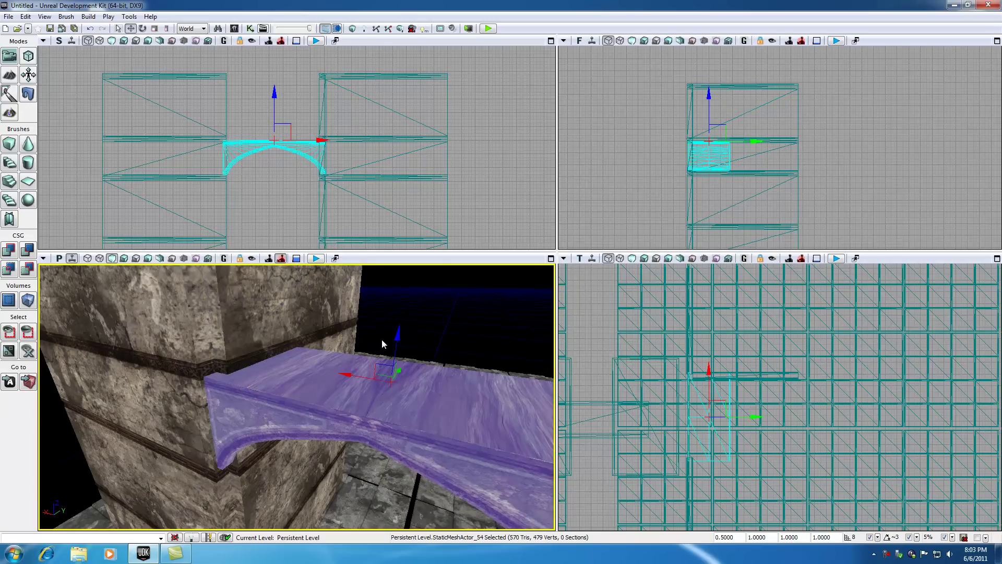
# Duplicate both perpendicular wall panels across the opening to line the opposite side of the passage behind the arch
pyautogui.click(288, 320)
pyautogui.keyDown('ctrl'); pyautogui.click(303, 474); pyautogui.keyUp('ctrl')
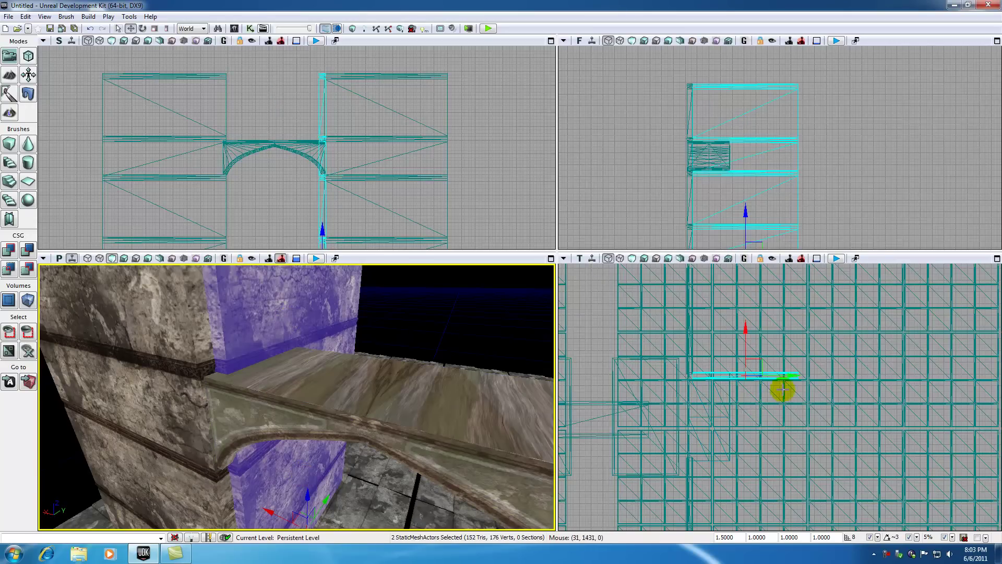
pyautogui.moveTo(747, 330); pyautogui.dragTo(747, 411)
pyautogui.moveTo(435, 331); pyautogui.dragTo(469, 324)
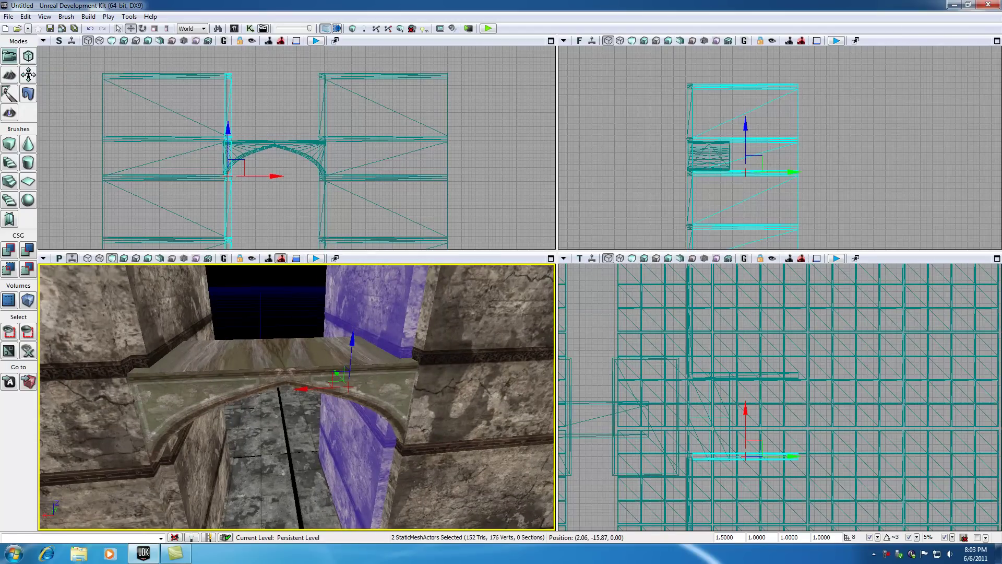
pyautogui.moveTo(391, 353); pyautogui.dragTo(434, 318)
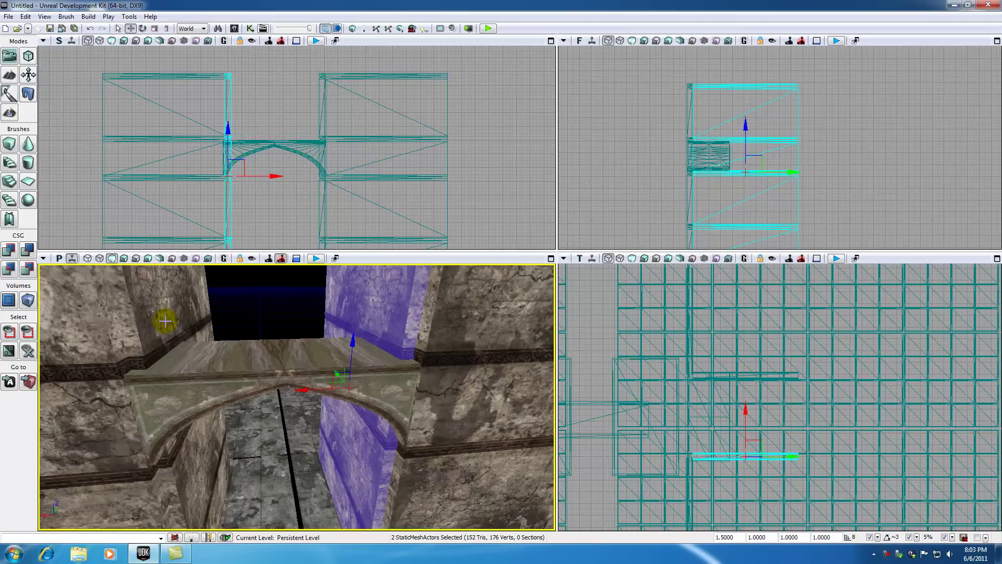
# Duplicate all four side wall panels three times end to end behind the arch, extending both sides into a long corridor
pyautogui.keyDown('ctrl'); pyautogui.click(149, 312); pyautogui.keyUp('ctrl')
pyautogui.keyDown('ctrl'); pyautogui.click(217, 460); pyautogui.keyUp('ctrl')
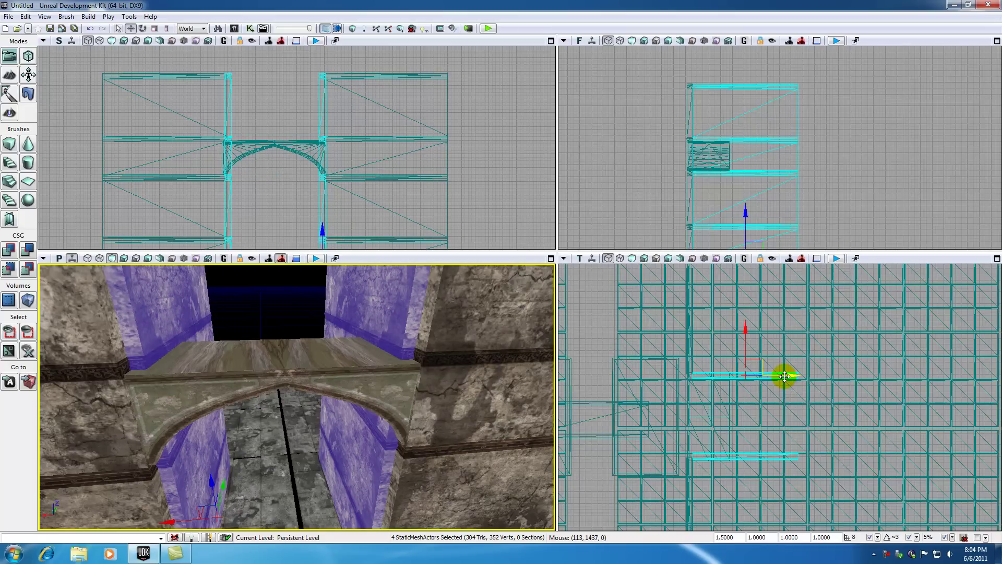
pyautogui.moveTo(847, 418); pyautogui.dragTo(717, 393)
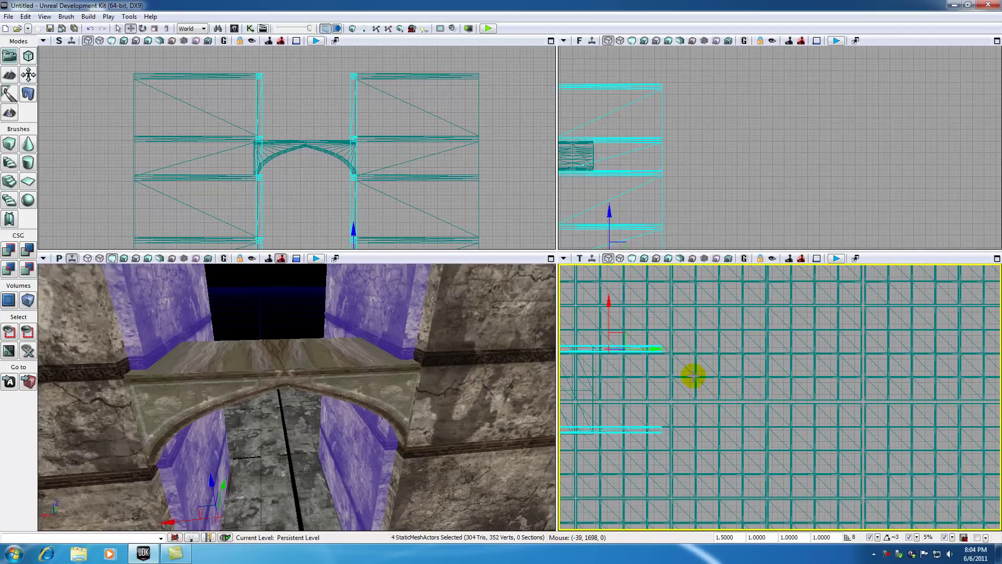
pyautogui.moveTo(659, 349); pyautogui.dragTo(764, 350)
pyautogui.moveTo(762, 432); pyautogui.dragTo(971, 430)
# Inspect the corridor from the bridge through to its far end, checking the walls, floor and overall layout
pyautogui.moveTo(268, 353); pyautogui.dragTo(274, 322)
pyautogui.click(240, 315)
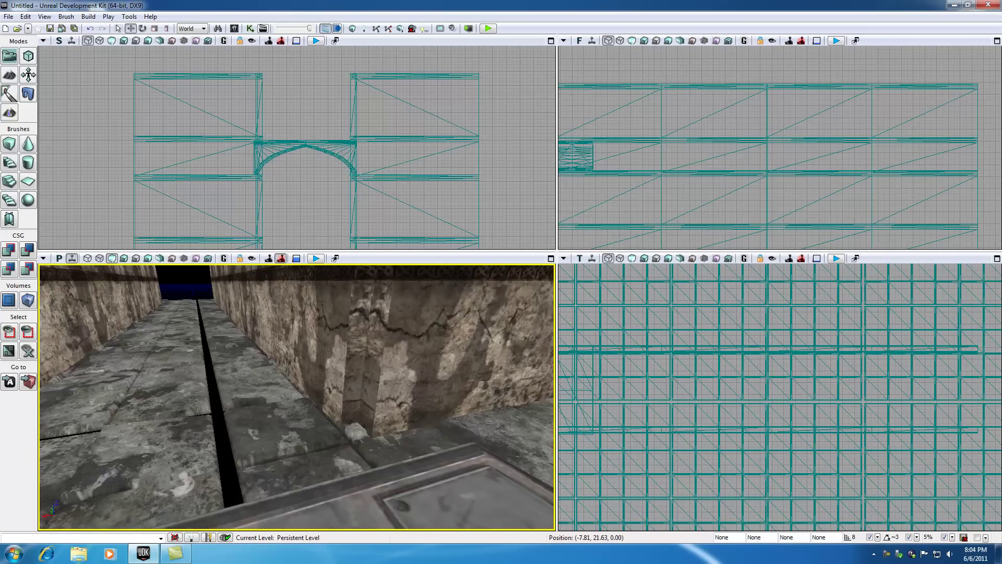
pyautogui.moveTo(297, 397); pyautogui.dragTo(274, 345)
pyautogui.moveTo(275, 293); pyautogui.dragTo(278, 327)
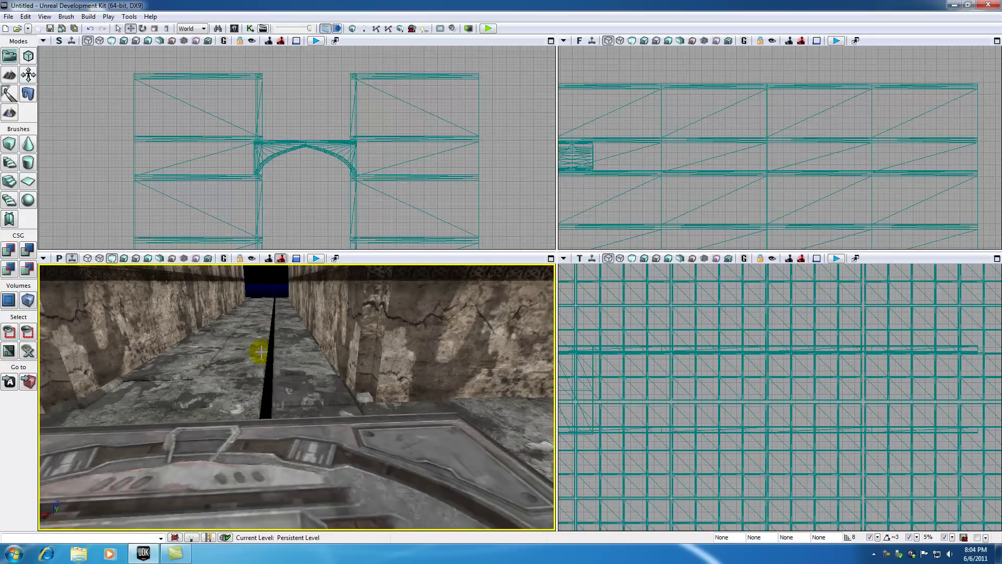
pyautogui.moveTo(257, 347)
pyautogui.mouseDown()
pyautogui.moveTo(243, 297)
pyautogui.moveTo(260, 345)
pyautogui.mouseUp()
pyautogui.moveTo(260, 345); pyautogui.dragTo(277, 361, button='right')
pyautogui.moveTo(277, 360); pyautogui.dragTo(287, 425)
pyautogui.click(299, 474)
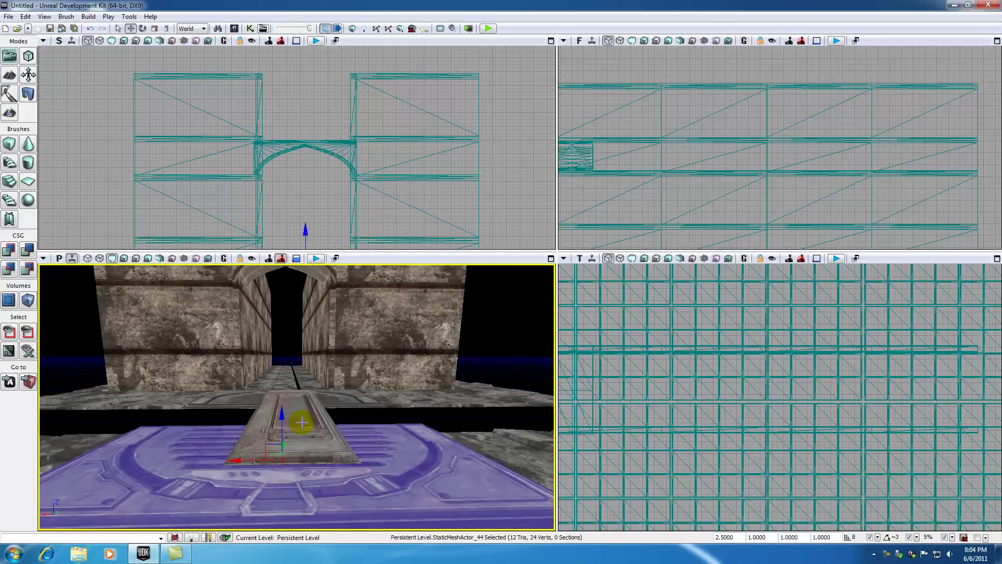
pyautogui.moveTo(291, 367); pyautogui.dragTo(250, 303)
pyautogui.moveTo(191, 334); pyautogui.dragTo(290, 368)
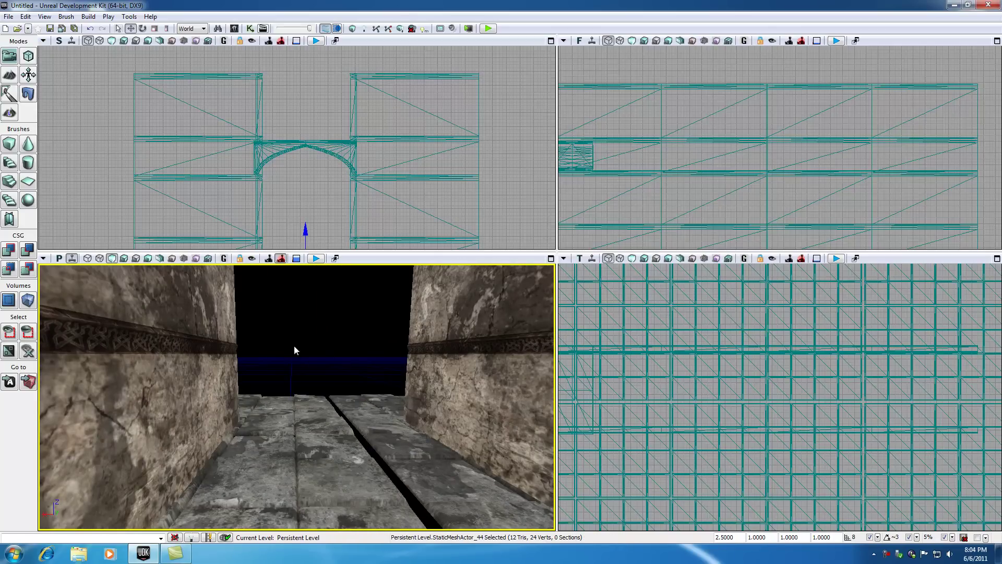
pyautogui.click(299, 202)
pyautogui.scroll(-4, 309, 174)
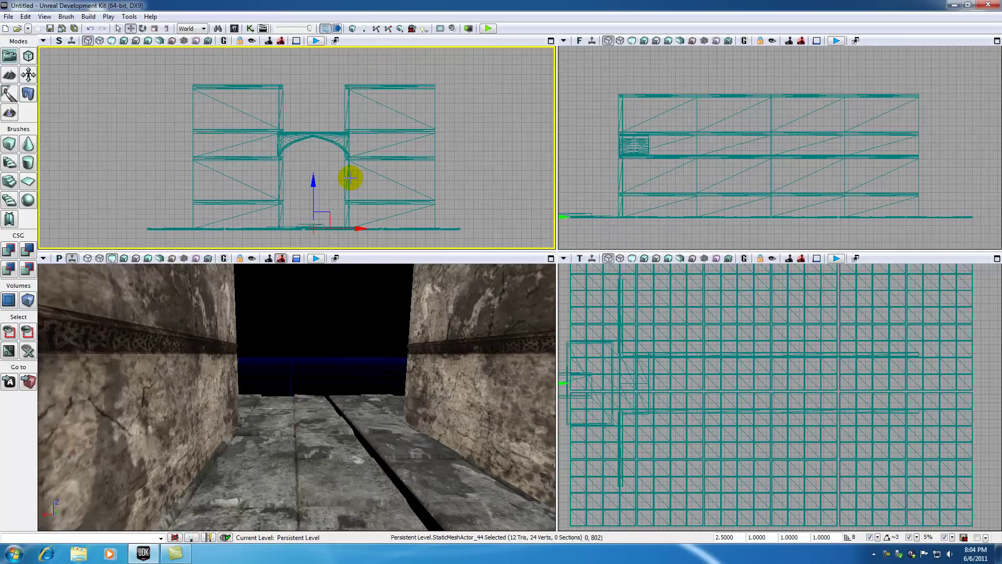
pyautogui.click(456, 176)
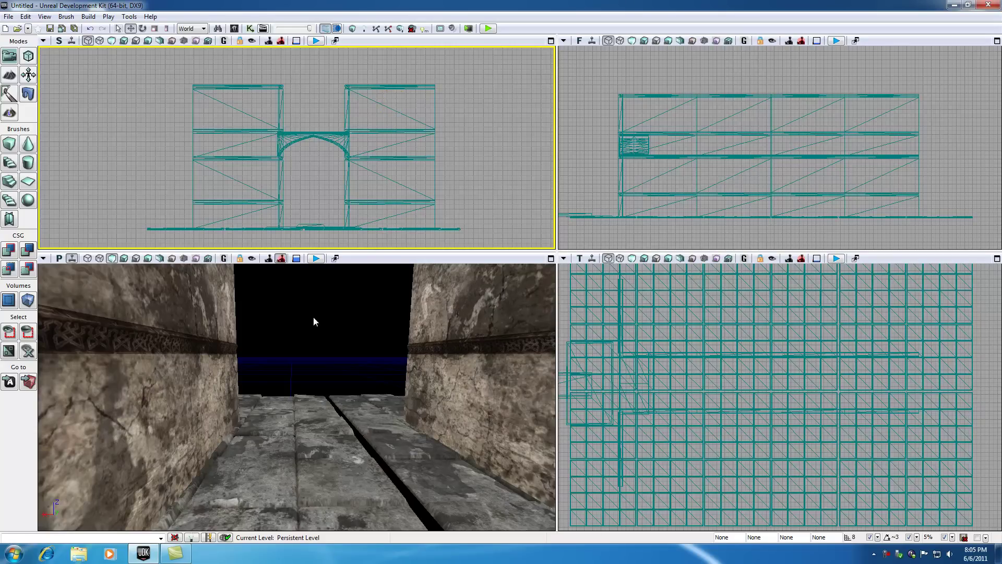
# Examine the arched entrance and its flanking walls from across the gap, and select the arch
pyautogui.moveTo(314, 340); pyautogui.dragTo(324, 321)
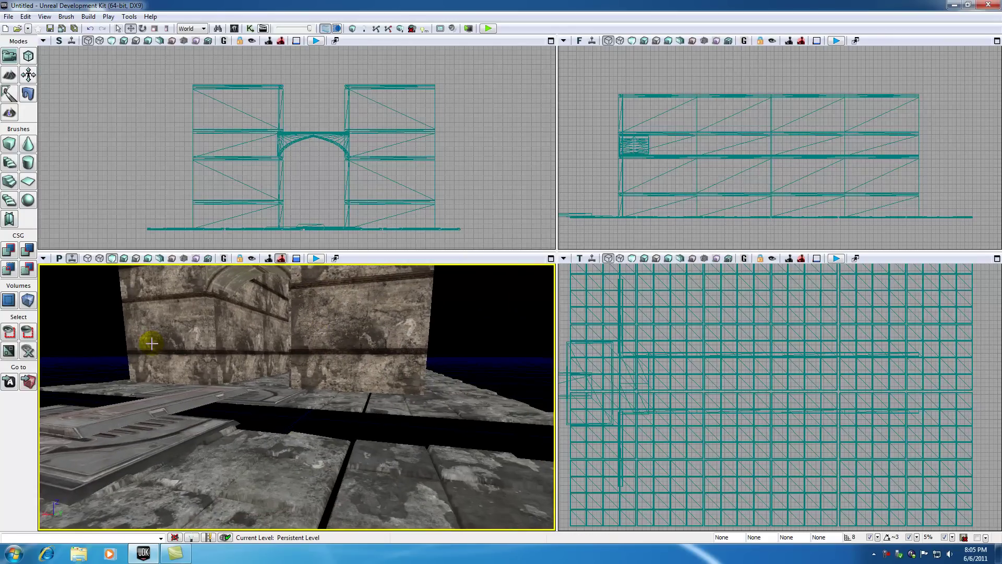
pyautogui.moveTo(118, 339); pyautogui.dragTo(118, 340, button='right')
pyautogui.moveTo(164, 338); pyautogui.dragTo(164, 337)
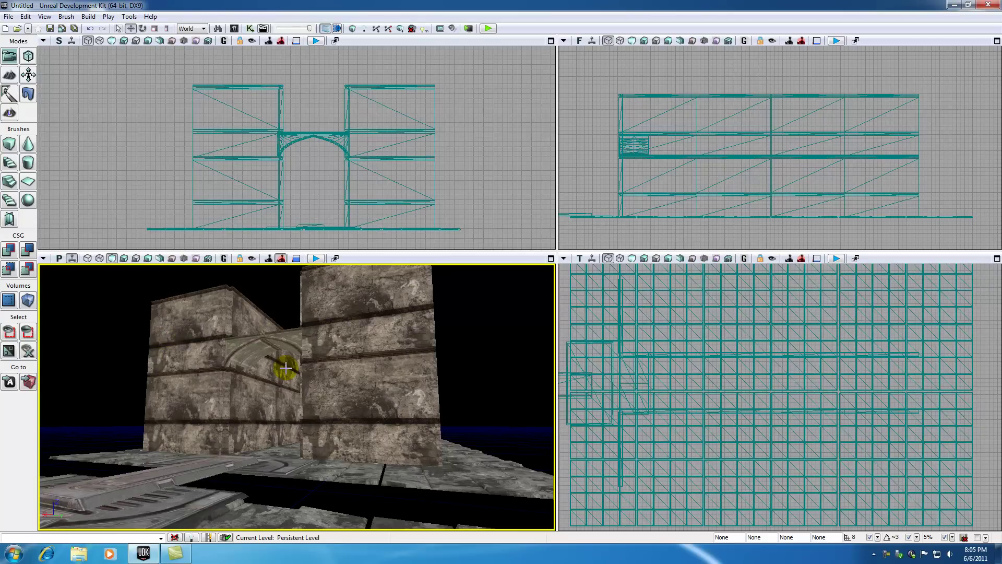
pyautogui.moveTo(280, 318)
pyautogui.mouseDown()
pyautogui.moveTo(280, 230)
pyautogui.moveTo(278, 313)
pyautogui.mouseUp()
pyautogui.click(254, 313)
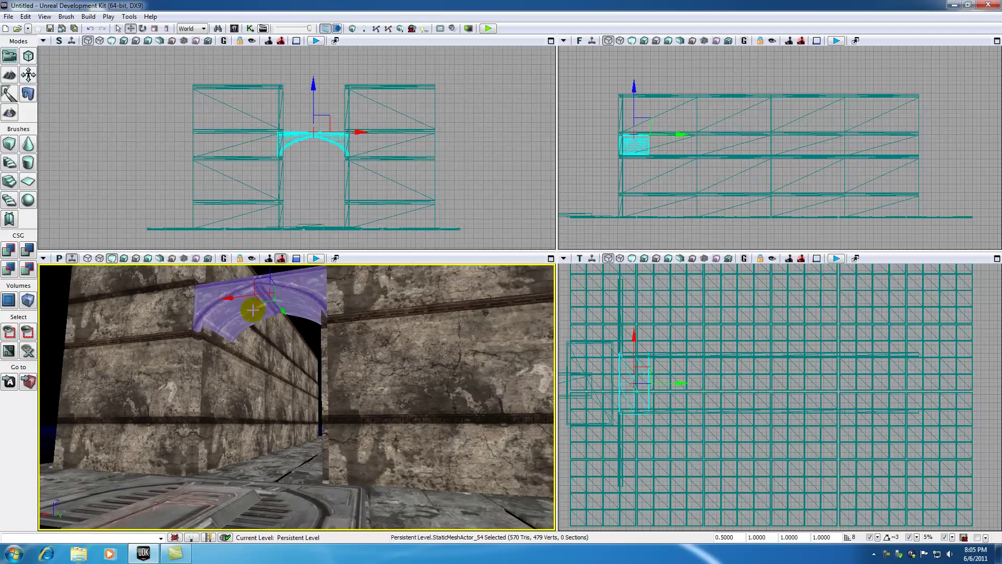